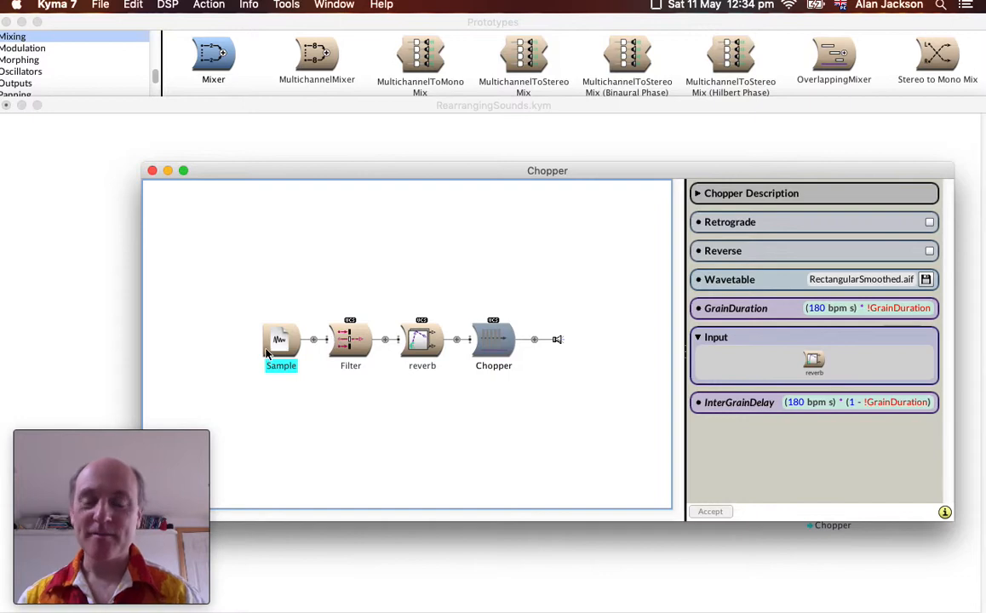
Play the Chopper sound and set GrainDuration to about 0.14, FreqLow to about 78 and Reverb to about 0.3
key("super+p")
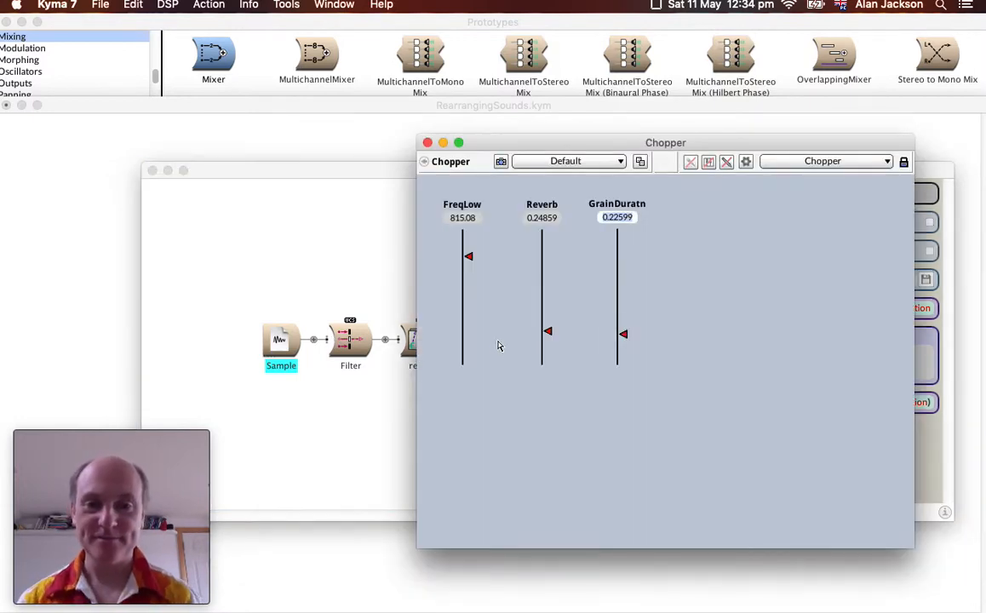
mouse_move(622, 332)
left_mouse_down()
mouse_move(622, 233)
mouse_move(623, 360)
mouse_move(623, 345)
left_mouse_up()
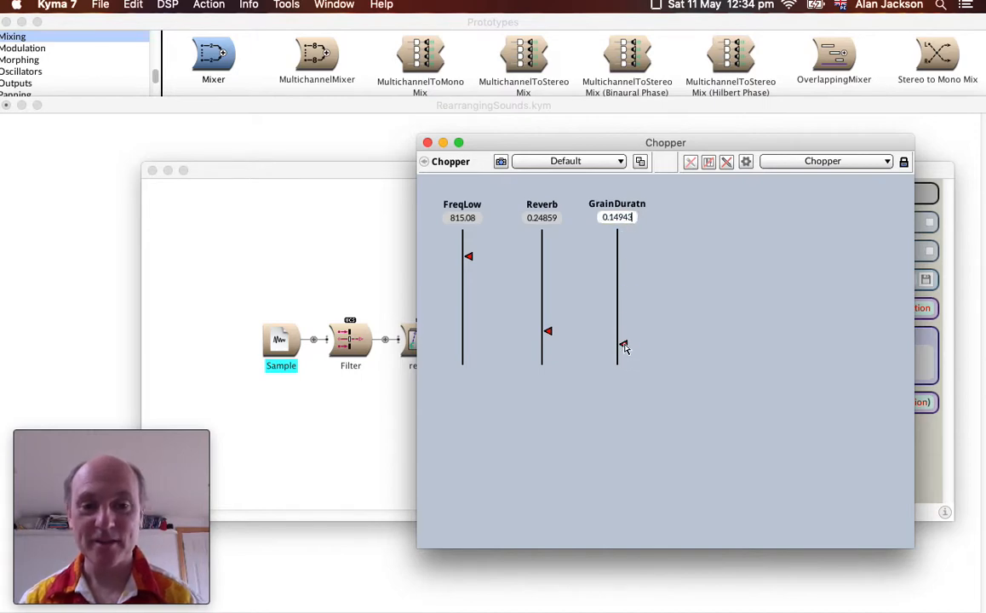
left_click_drag(474, 258, 468, 325)
mouse_move(548, 332)
left_mouse_down()
mouse_move(549, 244)
mouse_move(548, 346)
mouse_move(550, 329)
left_mouse_up()
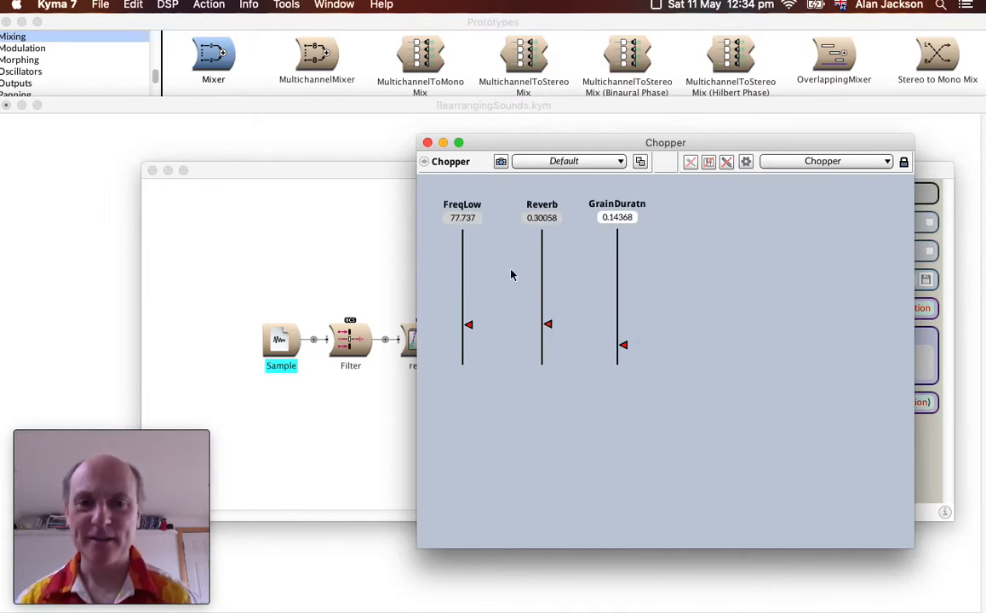
left_click(427, 143)
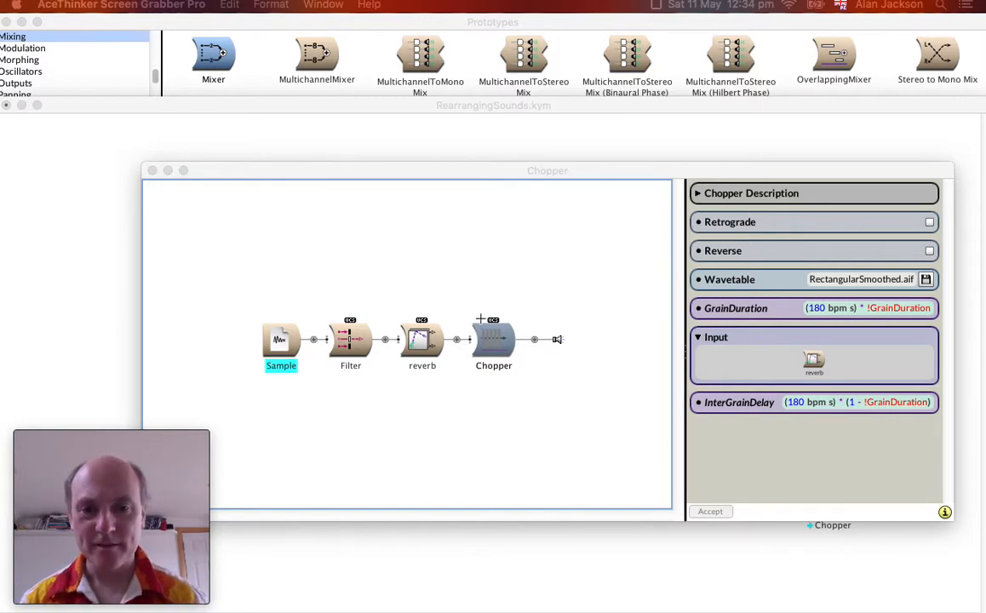
mouse_move(485, 309)
left_mouse_down()
mouse_move(467, 315)
mouse_move(497, 379)
mouse_move(485, 312)
mouse_move(396, 304)
mouse_move(388, 324)
mouse_move(377, 320)
mouse_move(396, 324)
mouse_move(385, 327)
left_mouse_up()
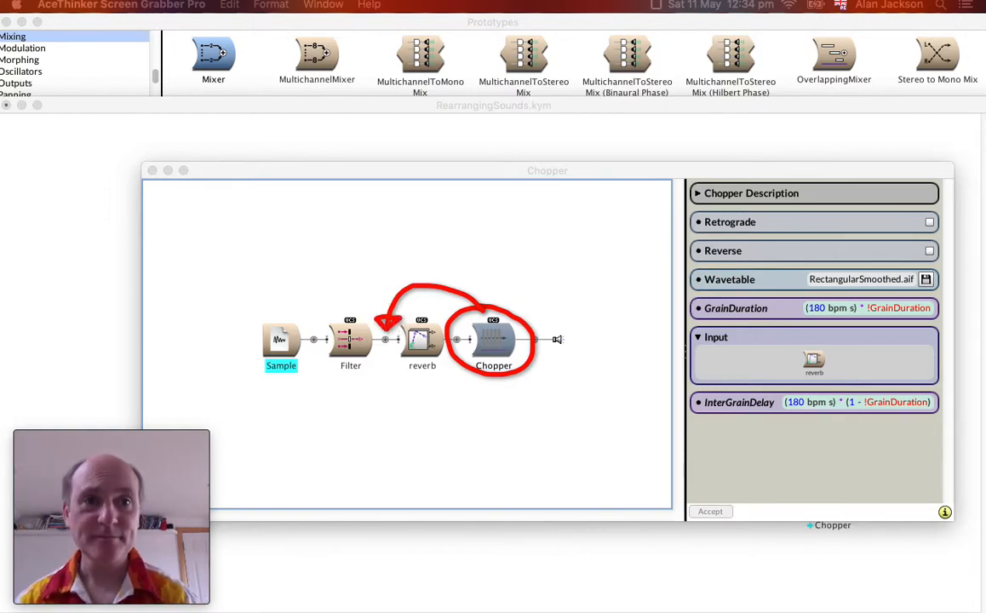
key("Escape")
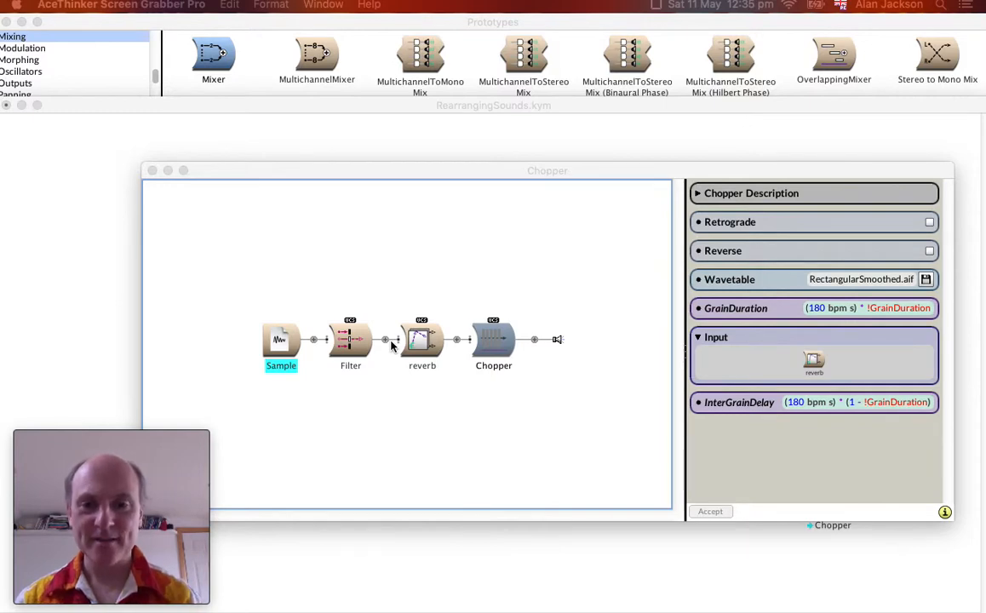
Examine the parameters and input of the Chopper, reverb and Filter sounds in turn
left_click(496, 340)
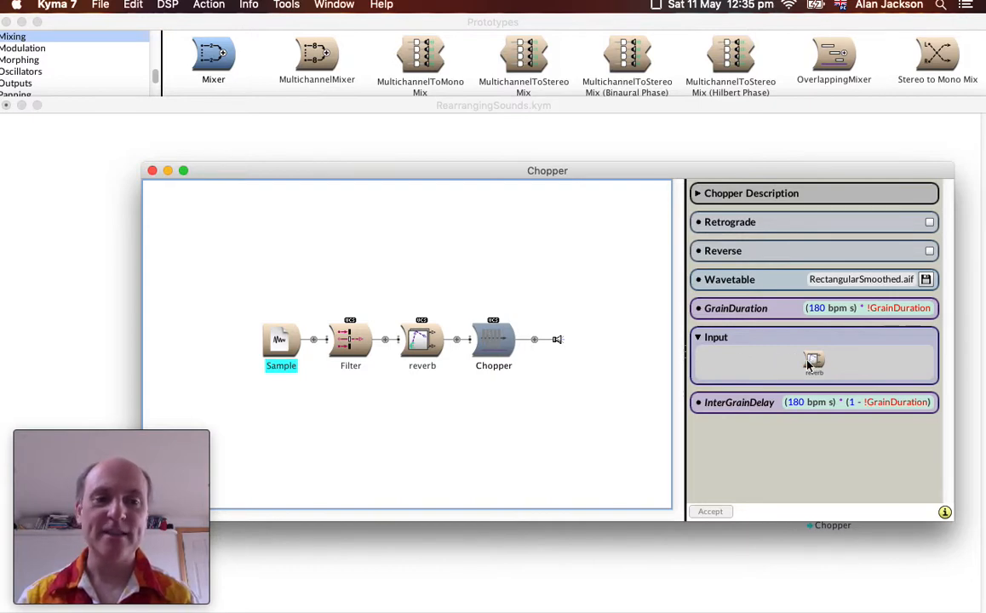
left_click_drag(809, 364, 812, 361)
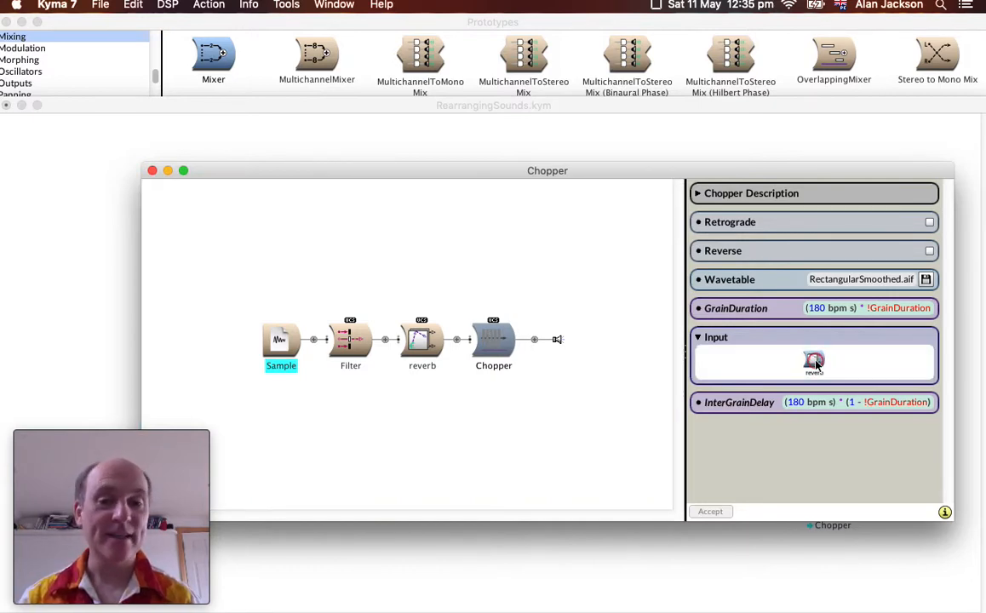
left_click(422, 345)
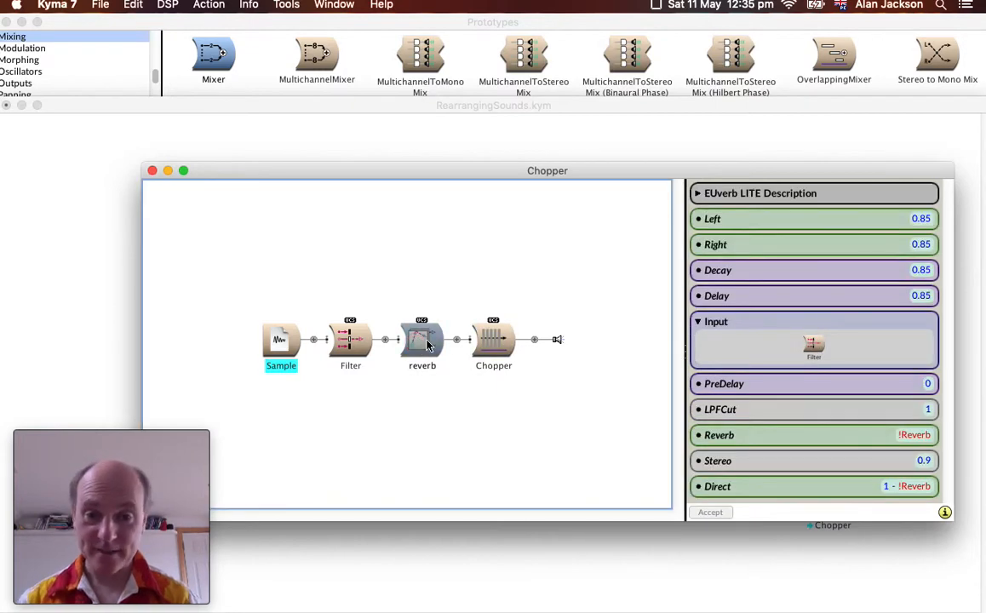
left_click(342, 342)
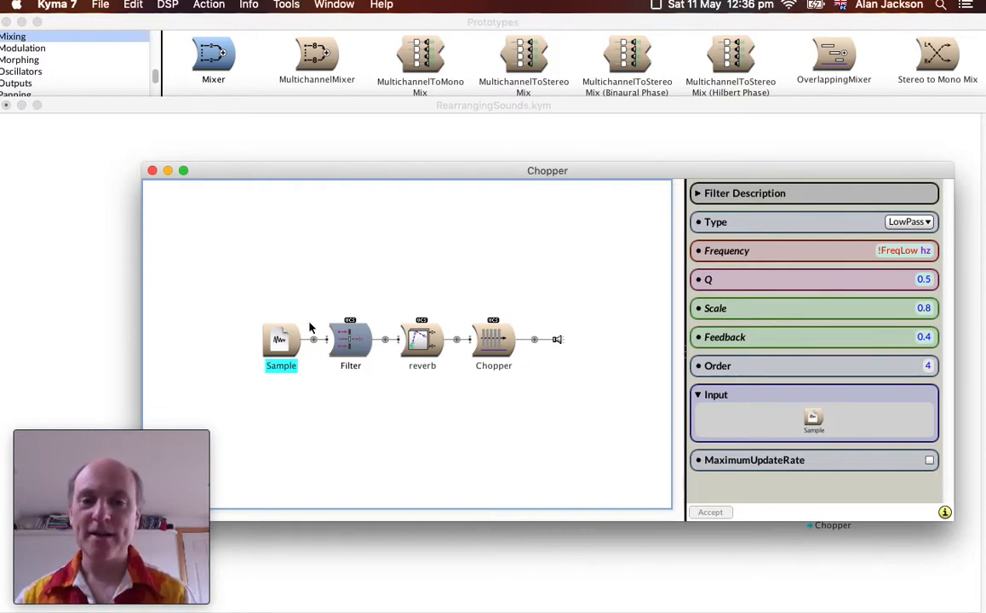
Try to delete the Sample sound at the start of the signal flow
left_click(277, 343)
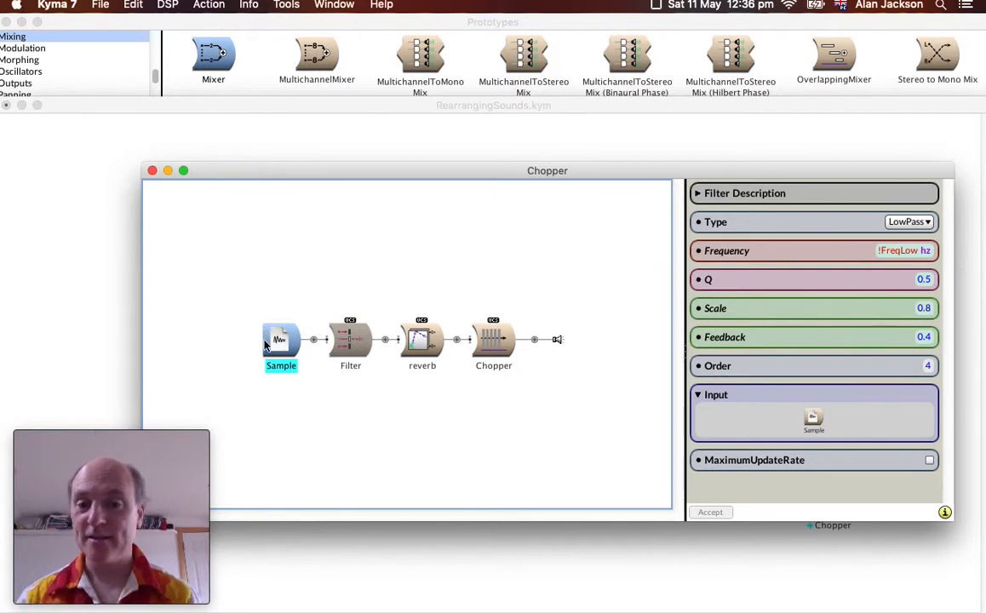
mouse_move(285, 349)
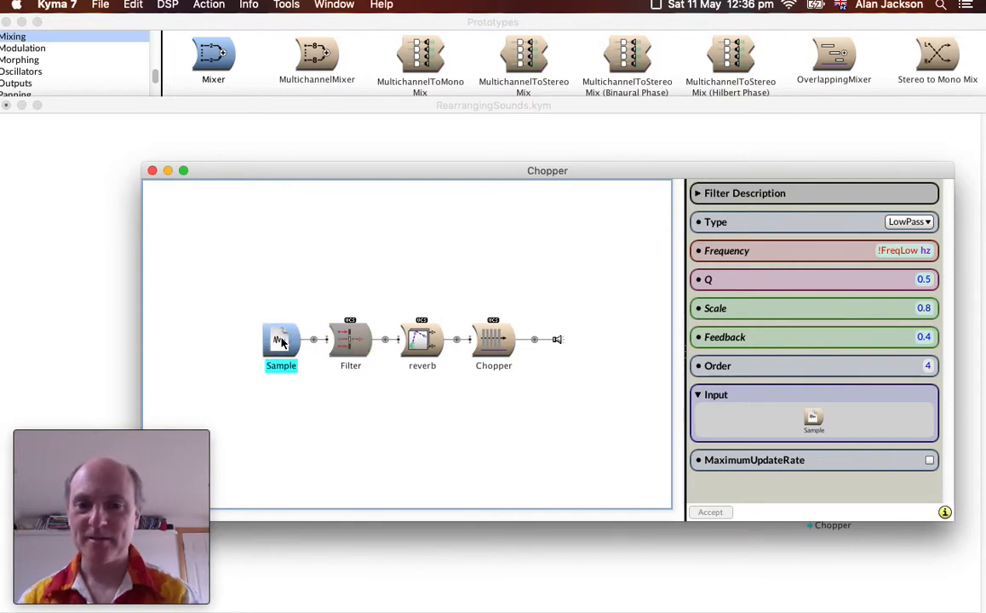
key("BackSpace")
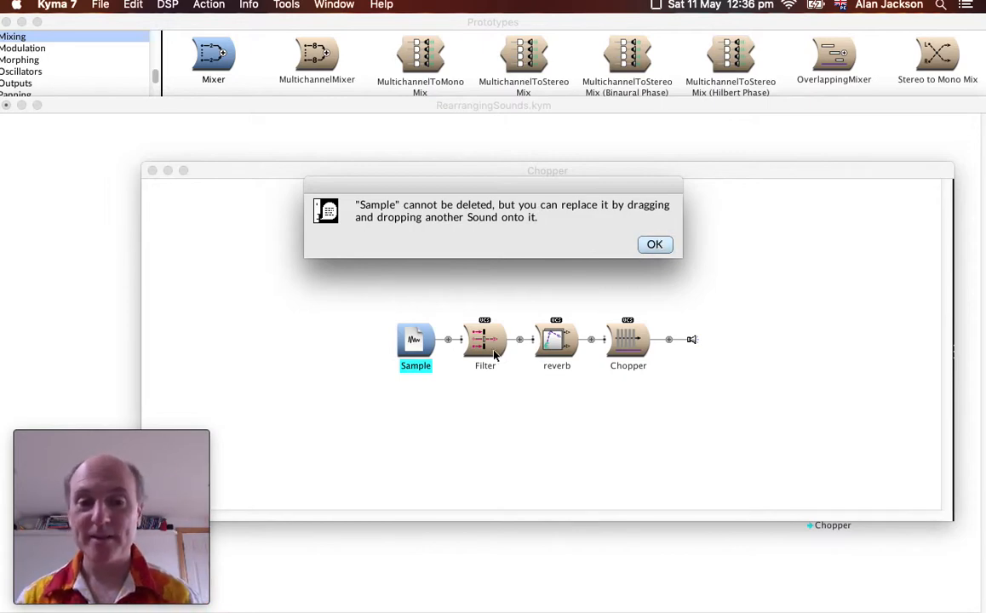
left_click(653, 244)
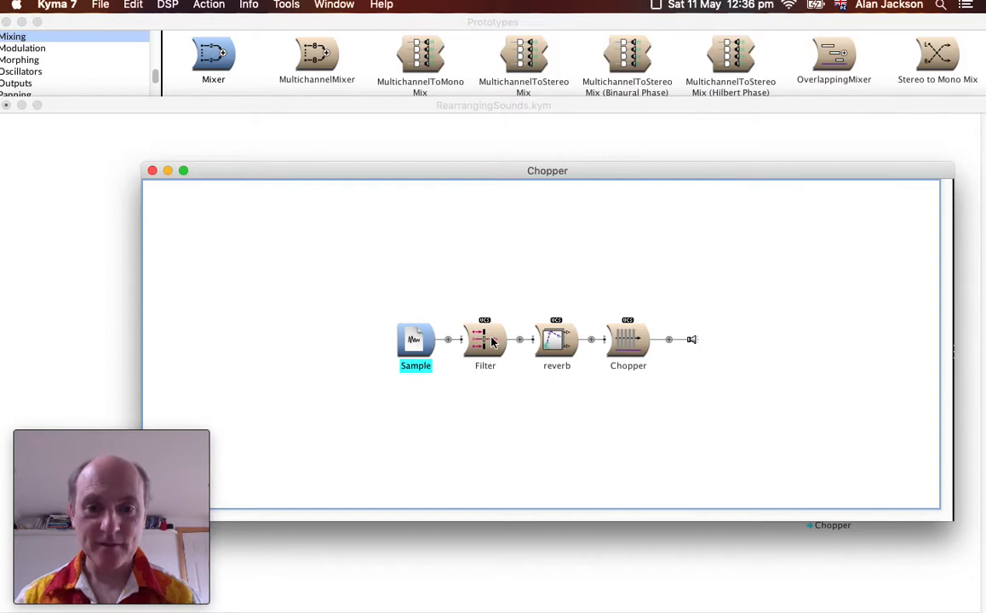
Try to replace reverb with a copy of the Filter as the Chopper's input and update the signal flow
mouse_move(491, 340)
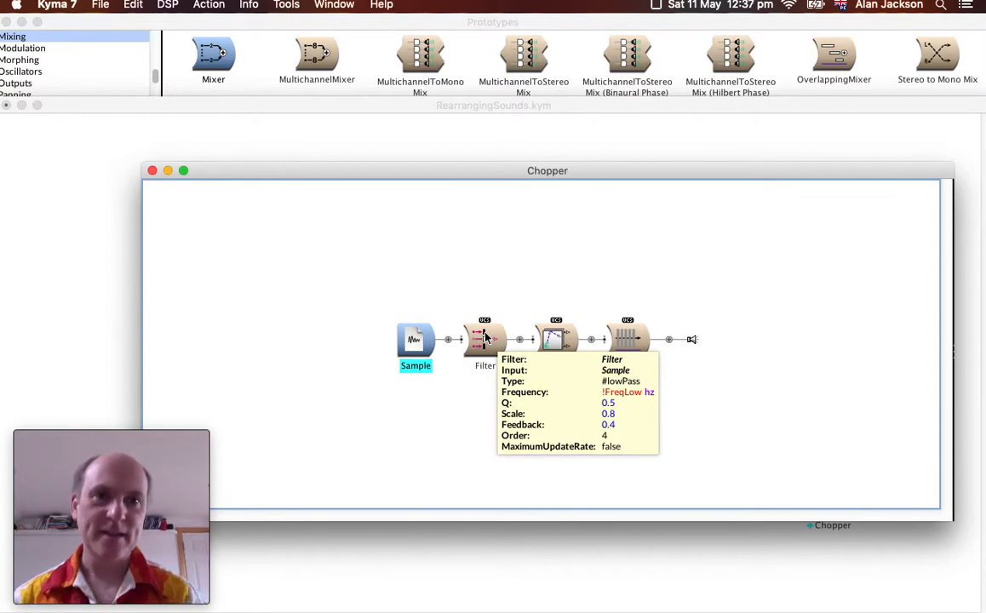
left_click(484, 338)
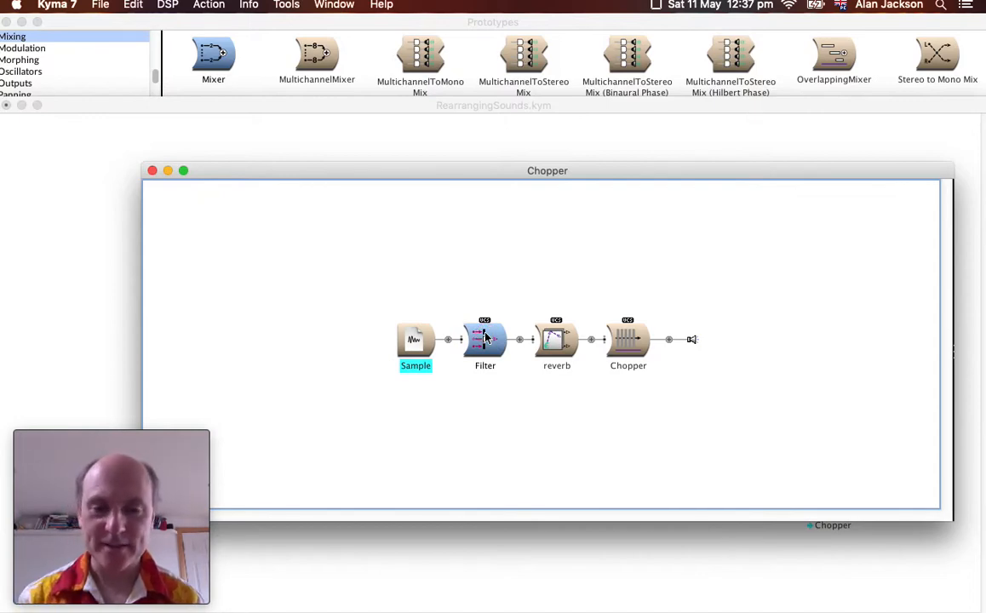
double_click(627, 339)
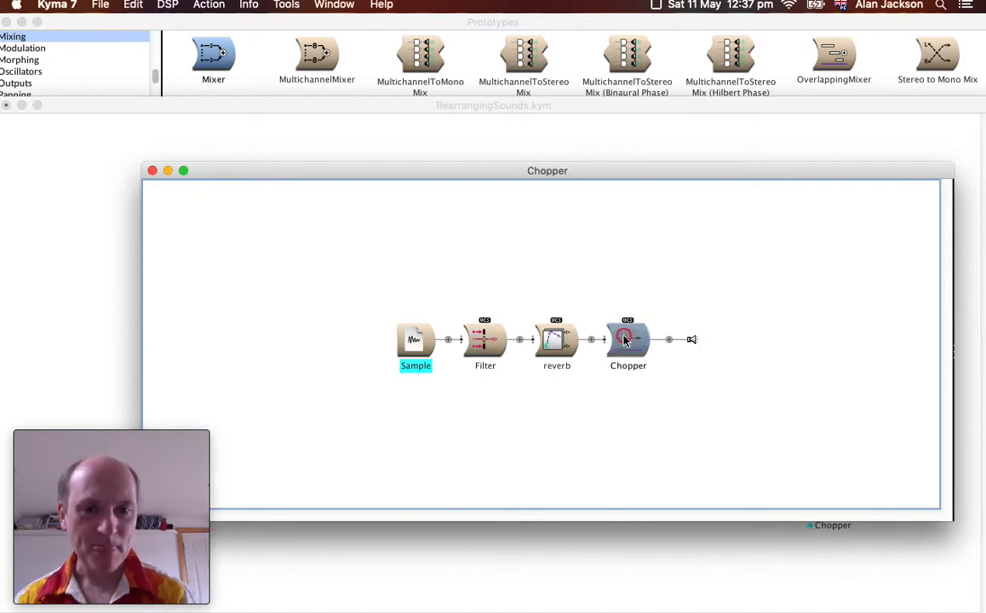
left_click(772, 362)
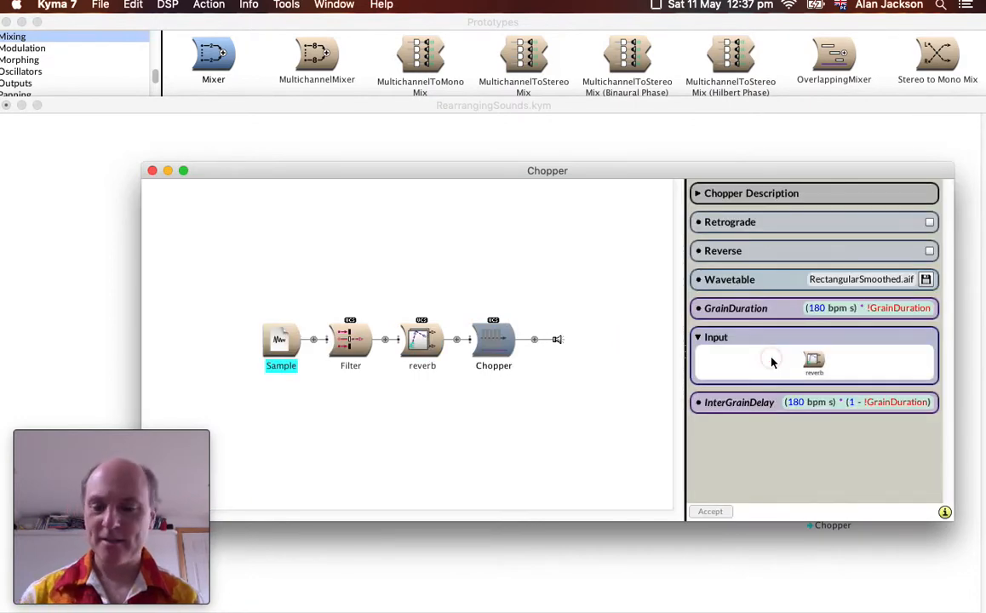
key("super+v")
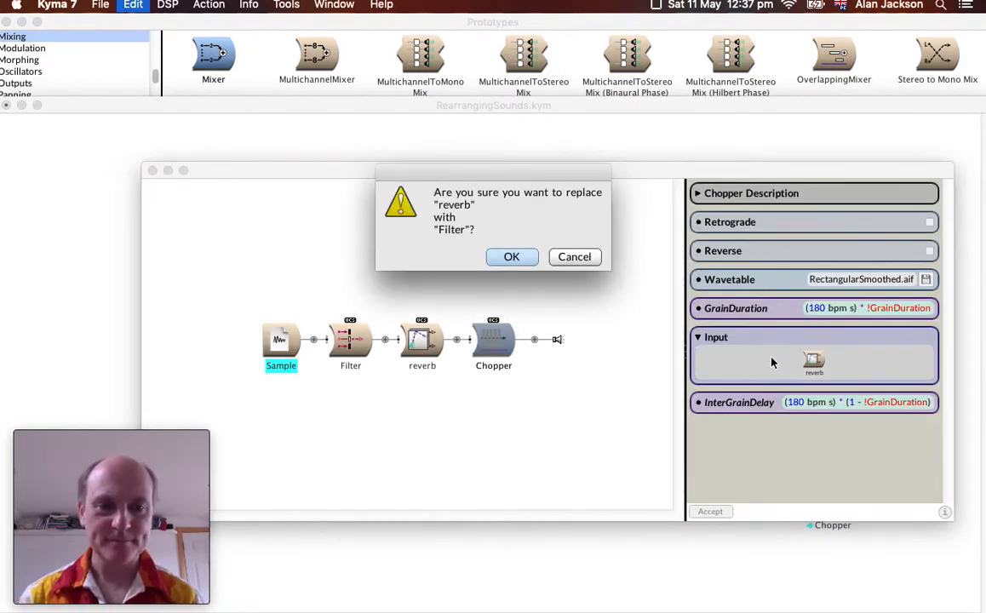
left_click(517, 257)
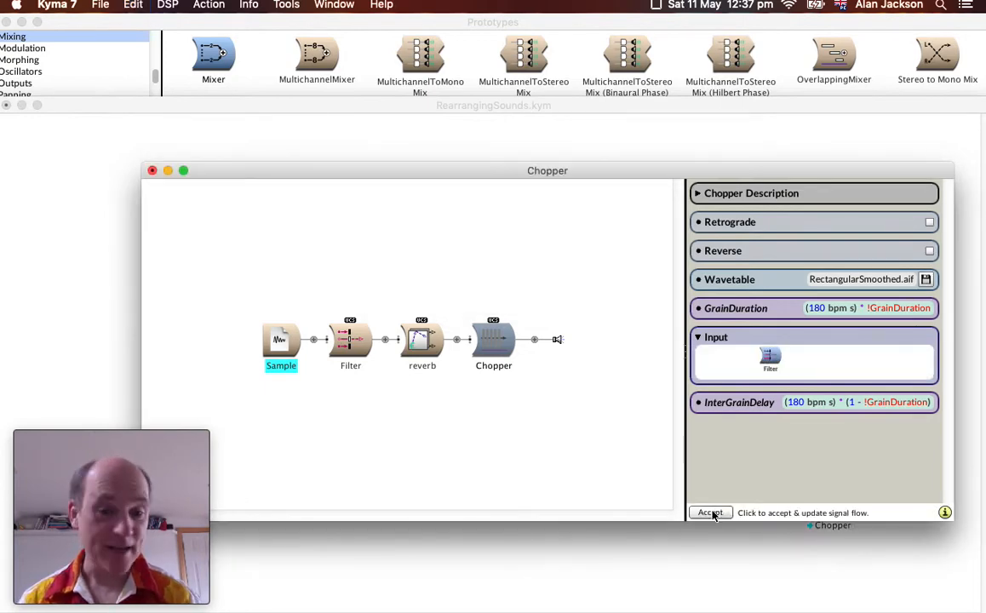
left_click(711, 513)
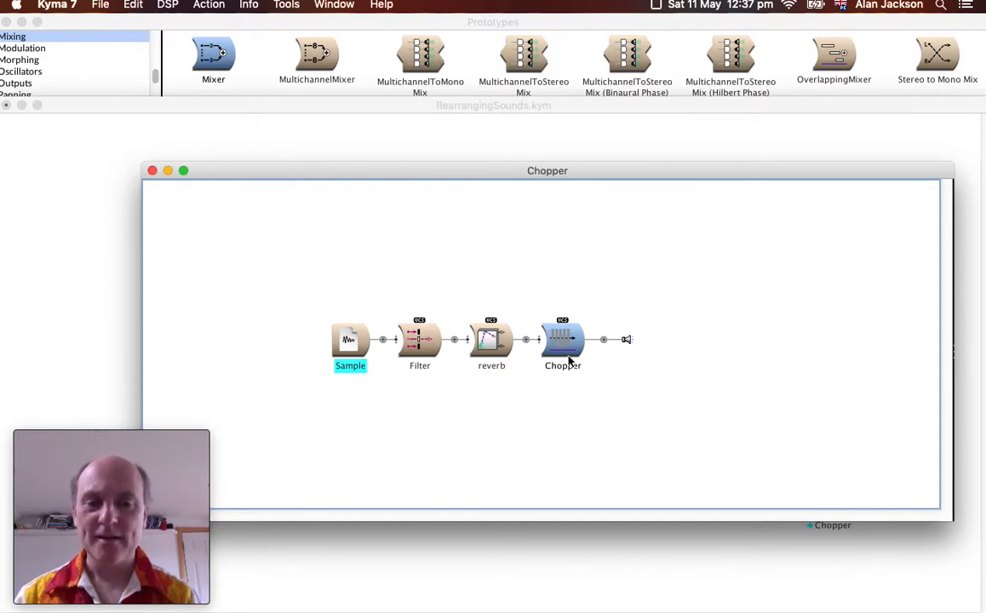
Find the Mixer prototype by searching for "mixer" and insert it between the Chopper and the output
mouse_move(569, 362)
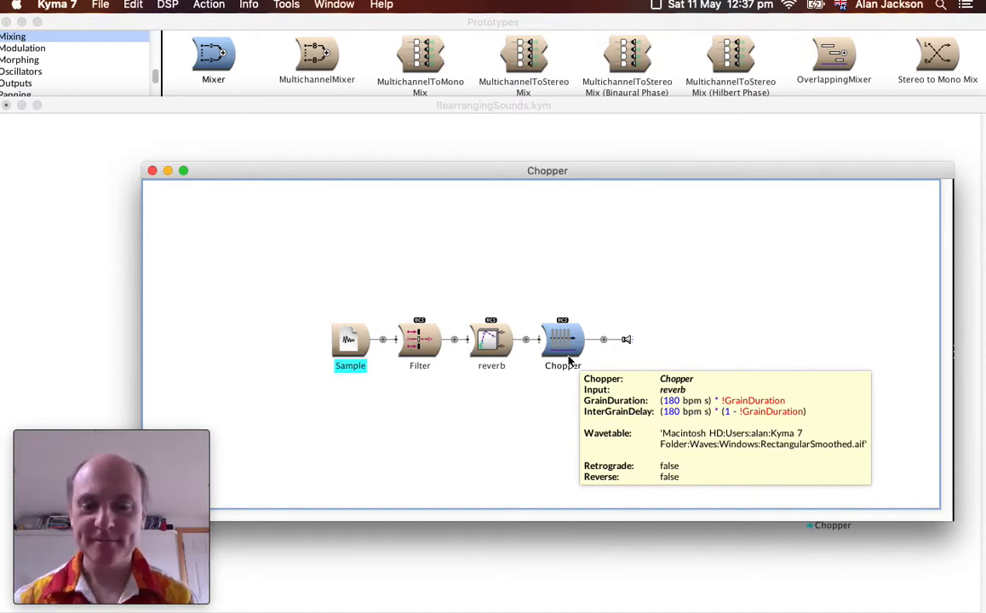
key("ctrl+b")
type("m")
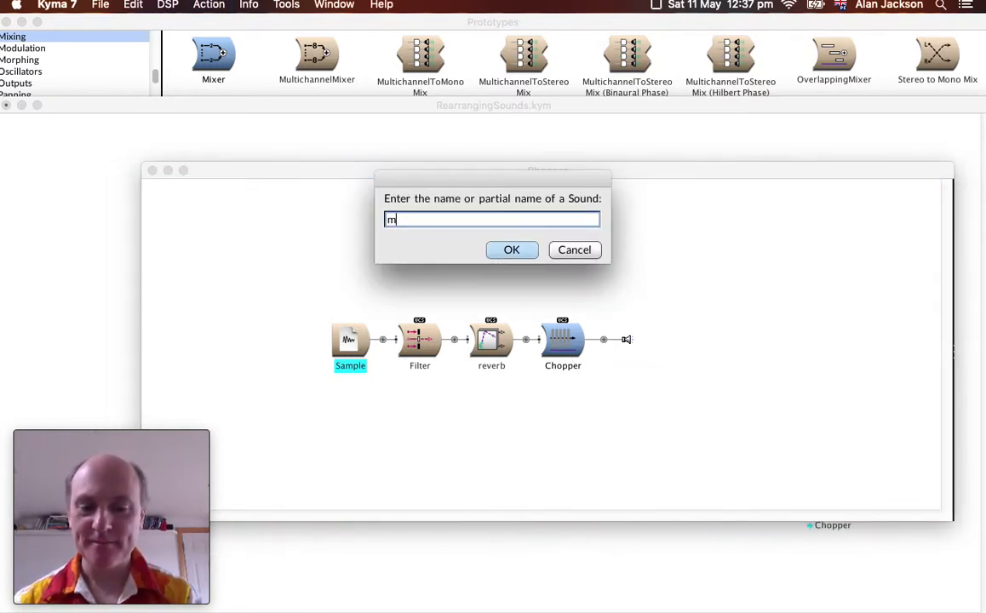
type("ixer")
key("Return")
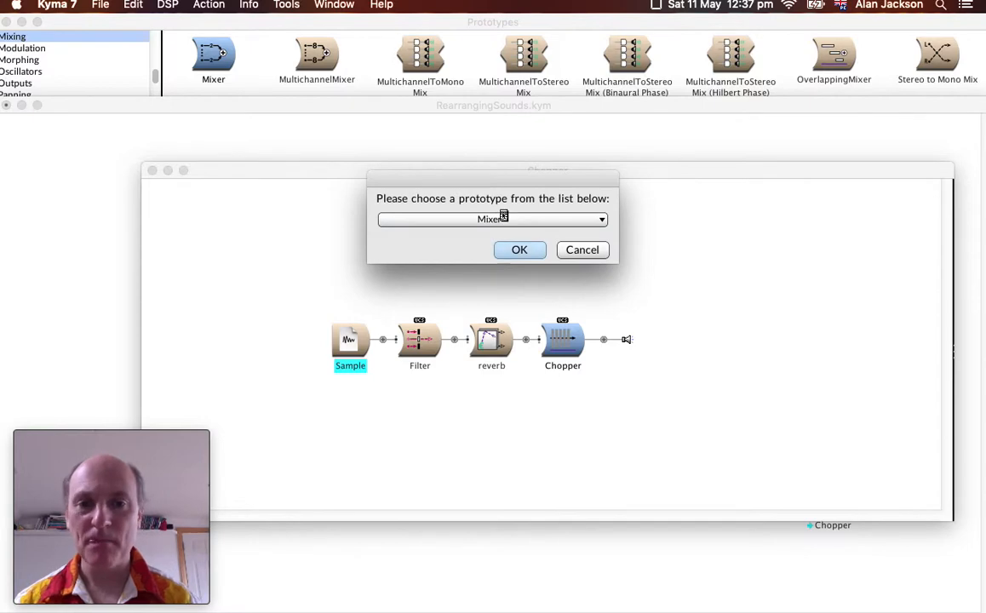
key("Return")
left_click_drag(193, 49, 633, 344)
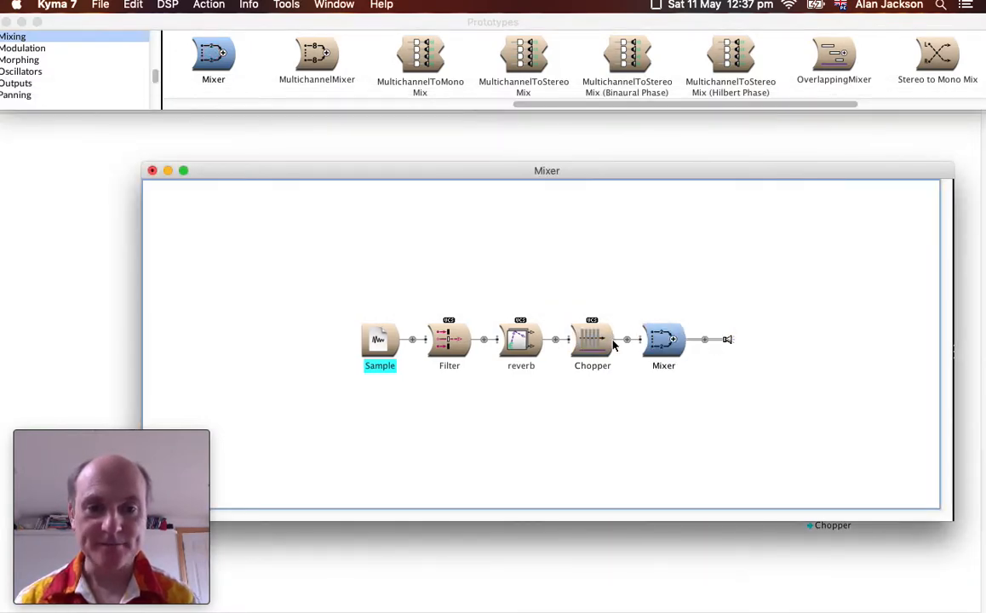
Add reverb as an additional input of the Mixer alongside the Chopper and update the signal flow
double_click(660, 339)
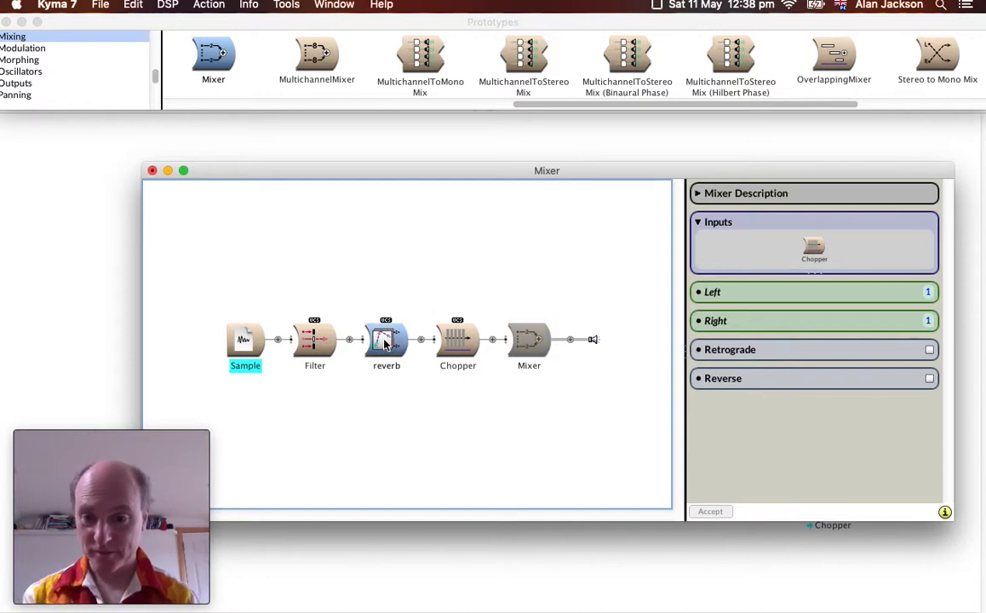
left_click_drag(386, 340, 754, 249)
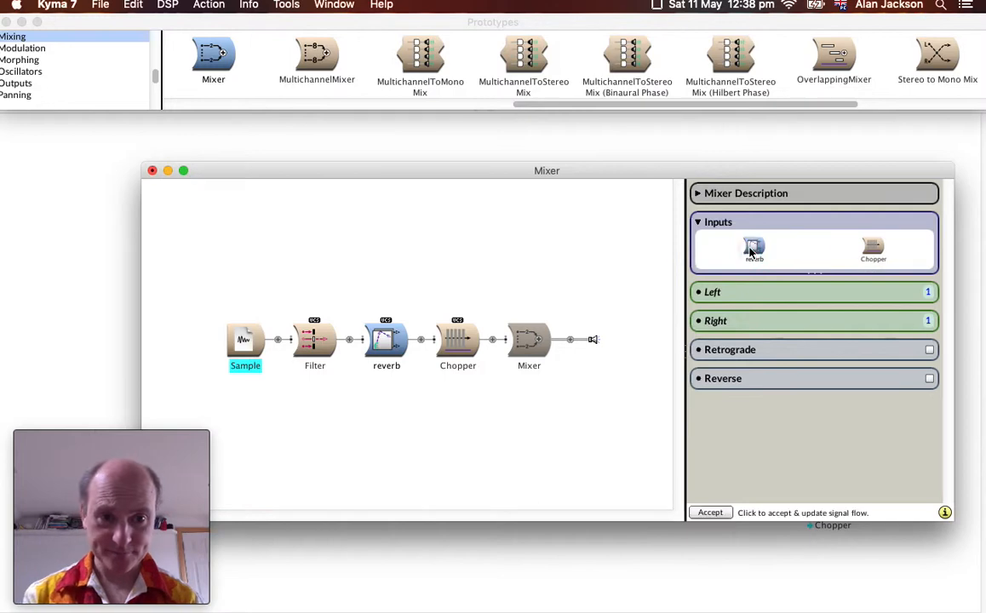
left_click(714, 514)
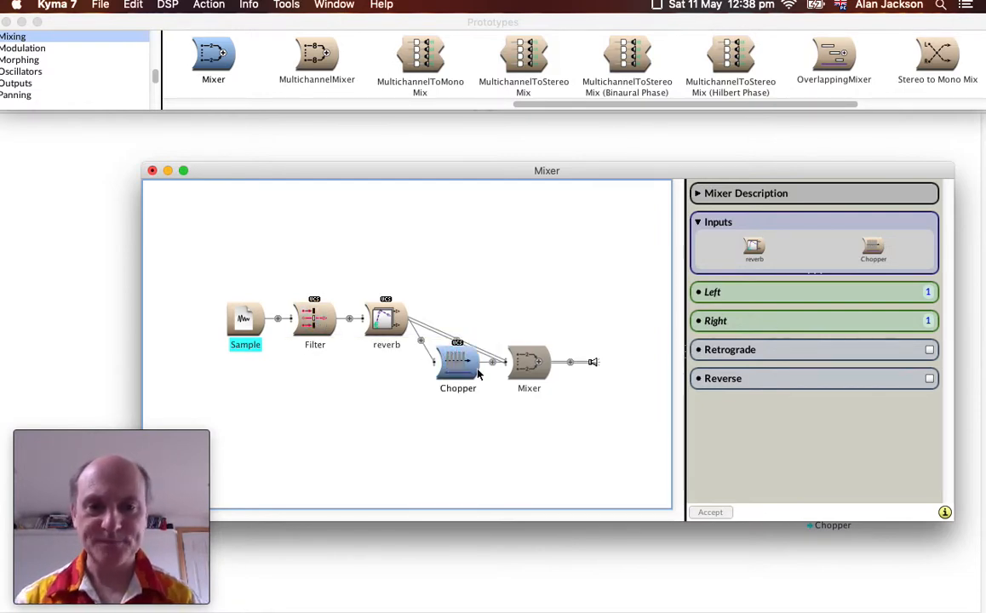
Replace reverb with the Filter as the Chopper's input and update the signal flow
left_click(434, 342)
left_click_drag(864, 364, 864, 363)
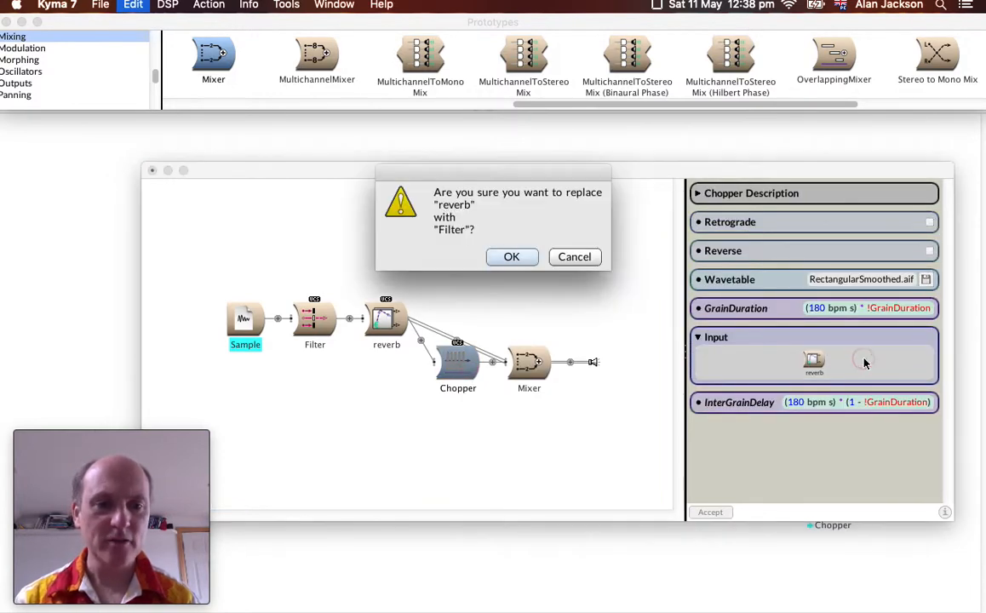
left_click(515, 256)
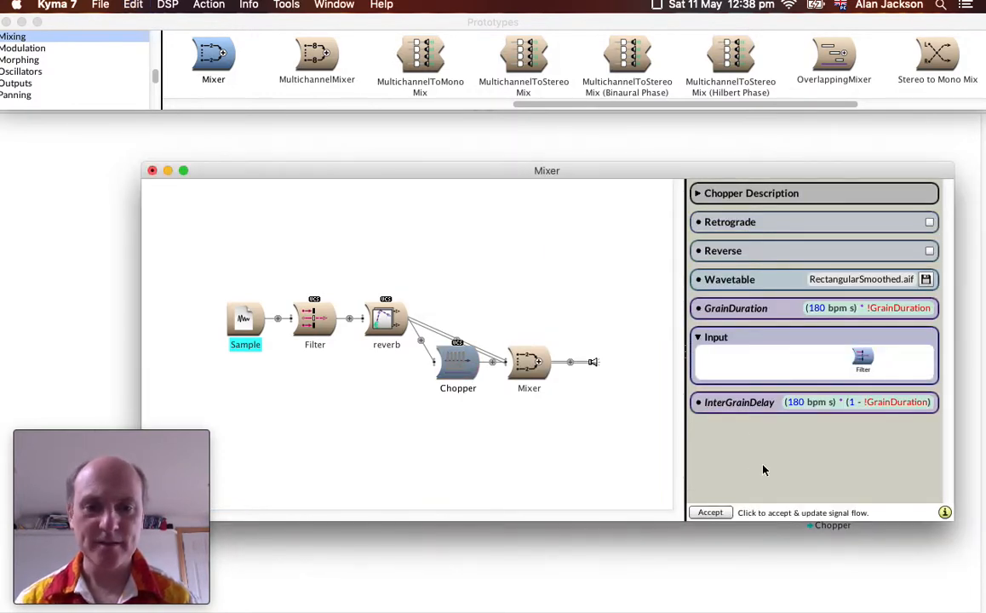
left_click(709, 512)
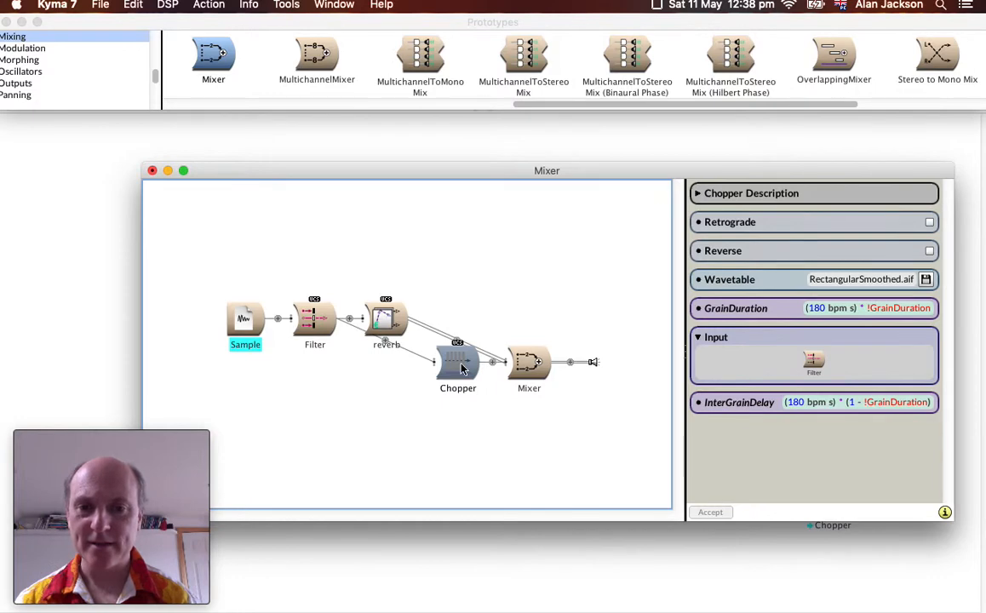
Replace the Filter with the Chopper as the reverb's input and update the signal flow
left_click(385, 317)
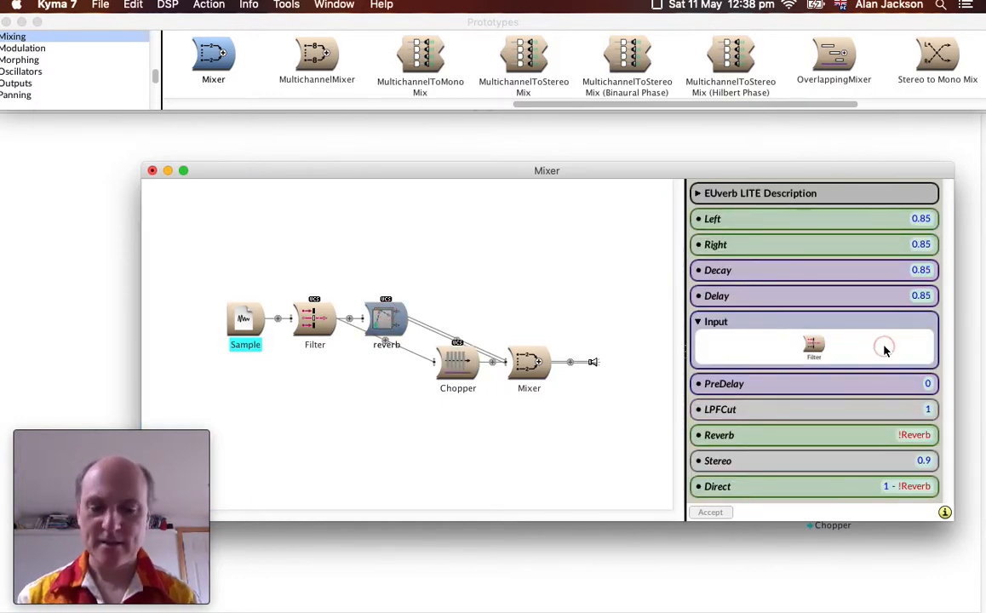
key("super+v")
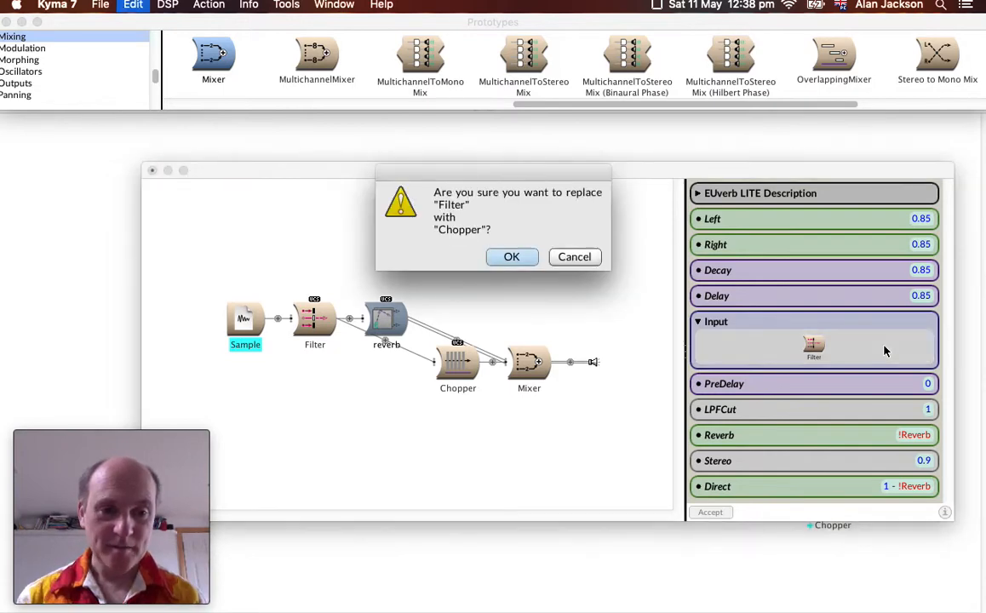
left_click(508, 258)
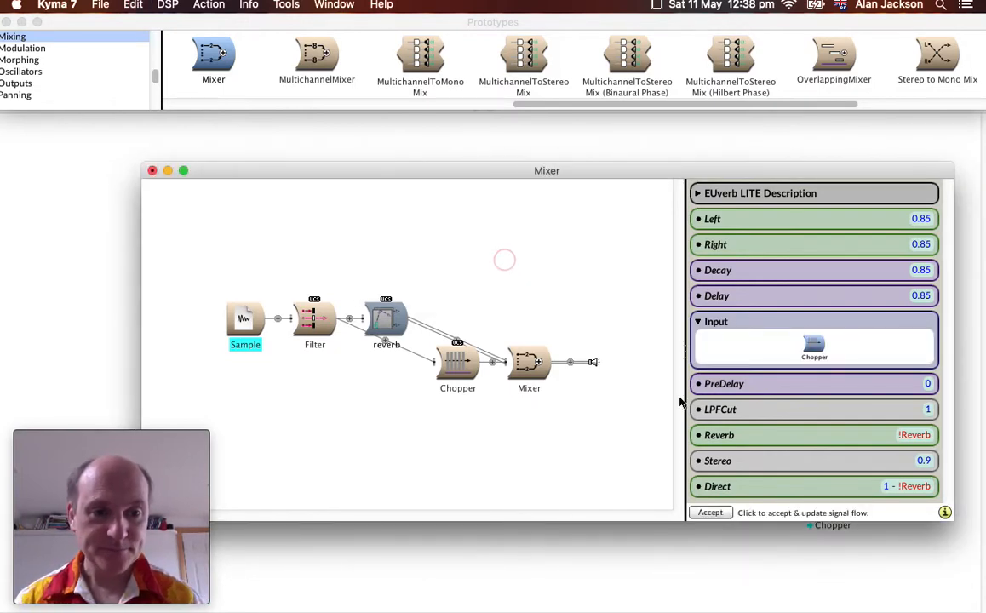
left_click(711, 512)
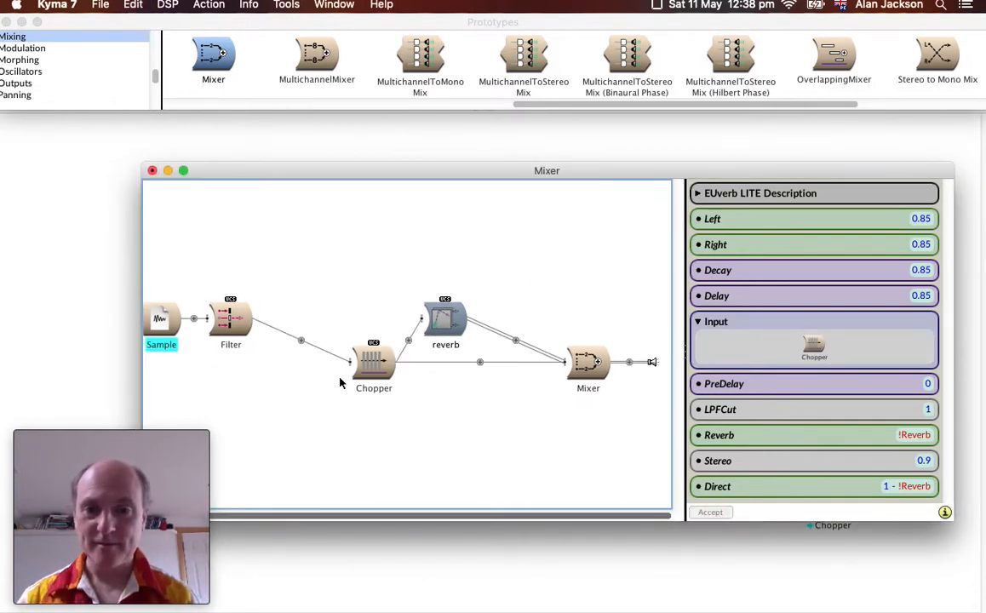
Remove the Chopper from the Mixer's inputs, confirming its deletion, and update the signal flow
left_click(594, 368)
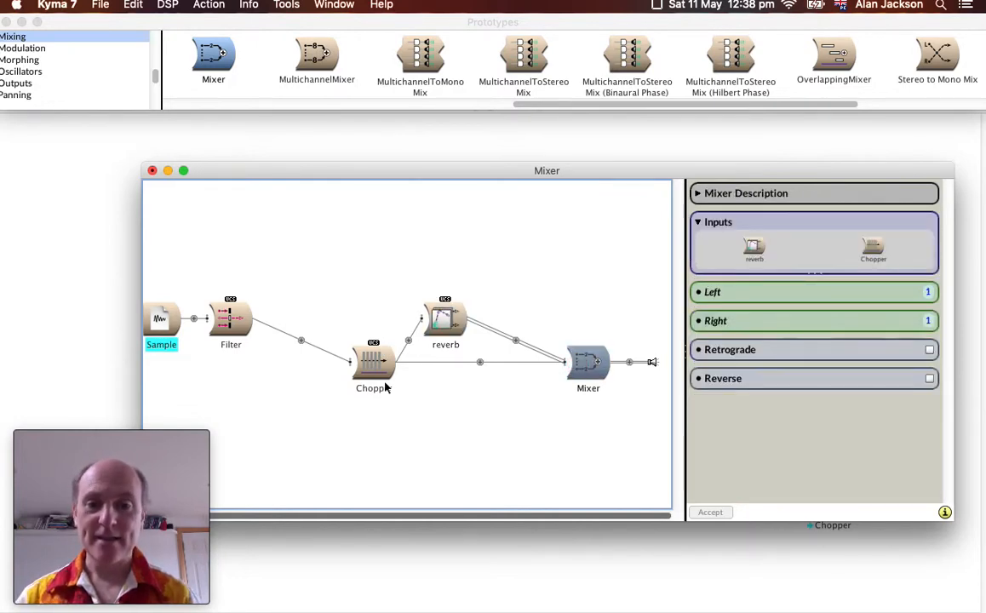
left_click(872, 253)
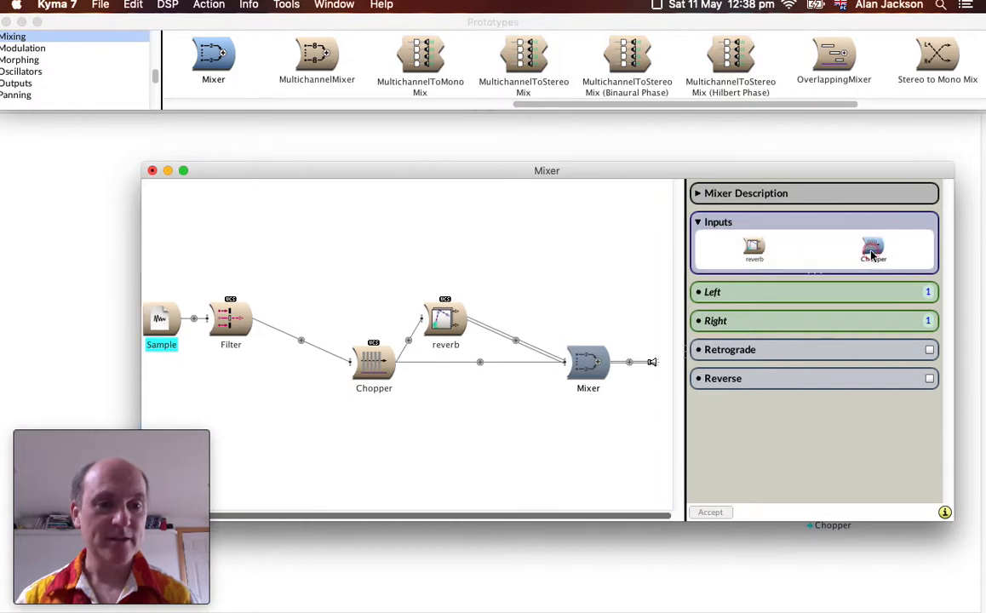
key("BackSpace")
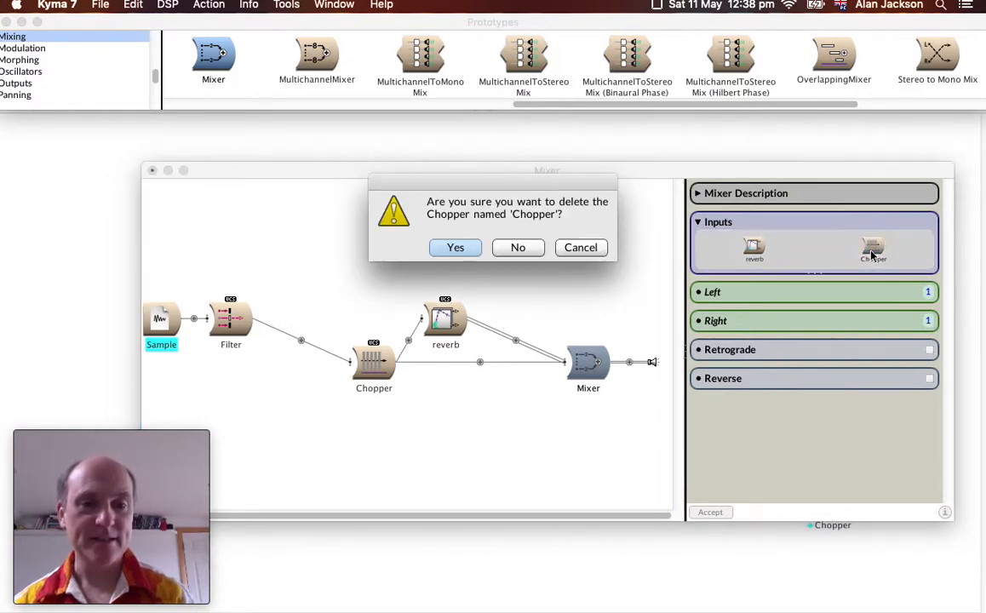
key("Return")
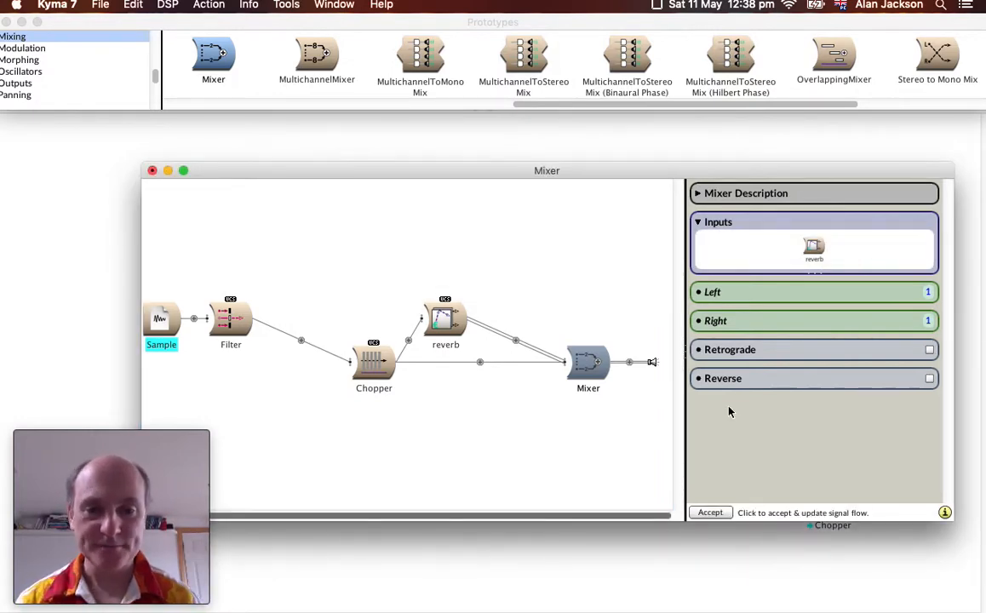
left_click(711, 511)
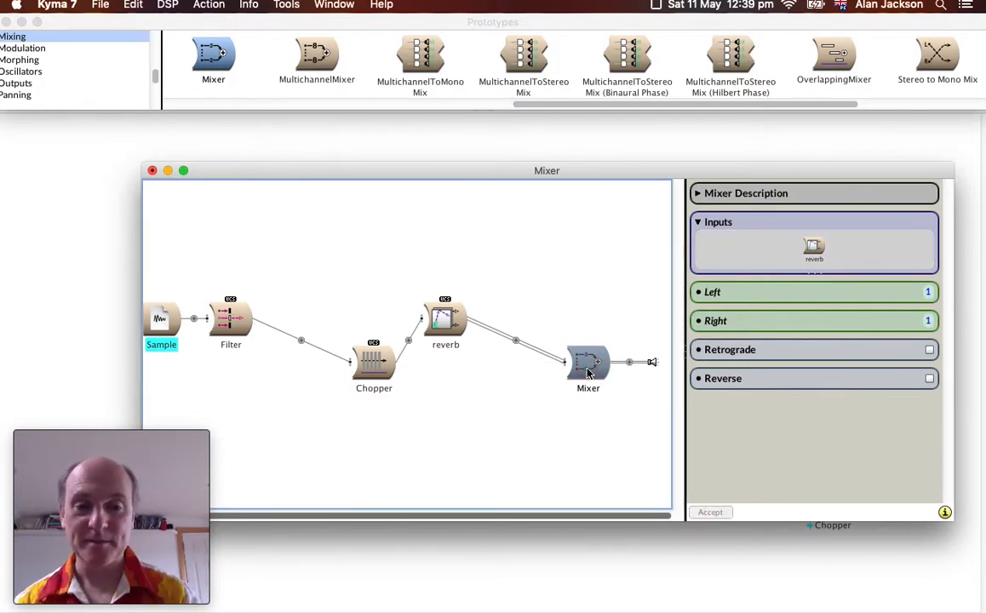
Delete the Mixer by replacing it with reverb, and tidy up the signal flow layout
key("Delete")
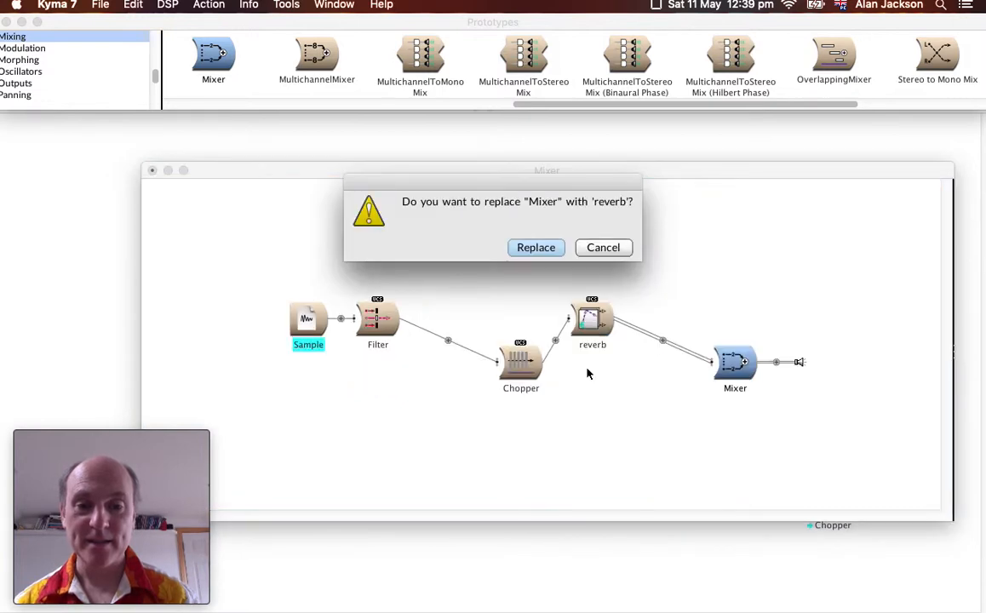
left_click(540, 249)
left_click(596, 251)
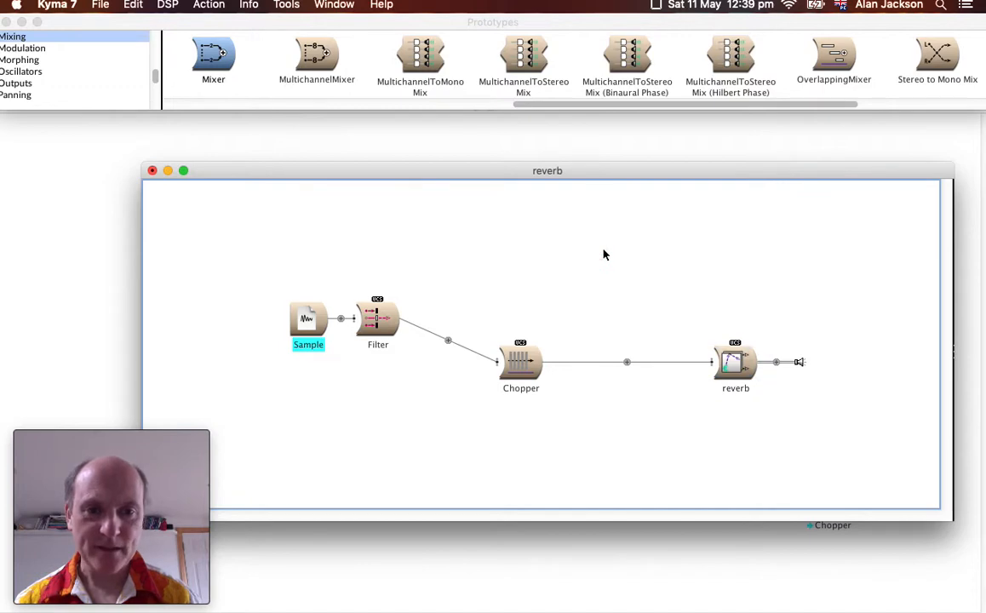
left_click(127, 6)
left_click(184, 308)
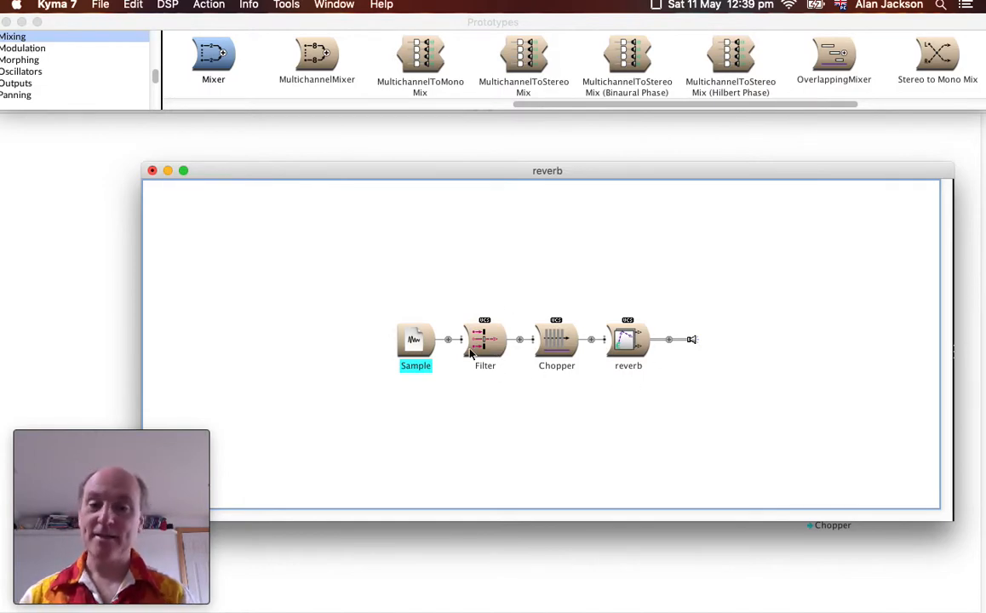
Play the reverb sound, lower its Reverb control to about 0.05, and close the control surface
left_click(629, 356)
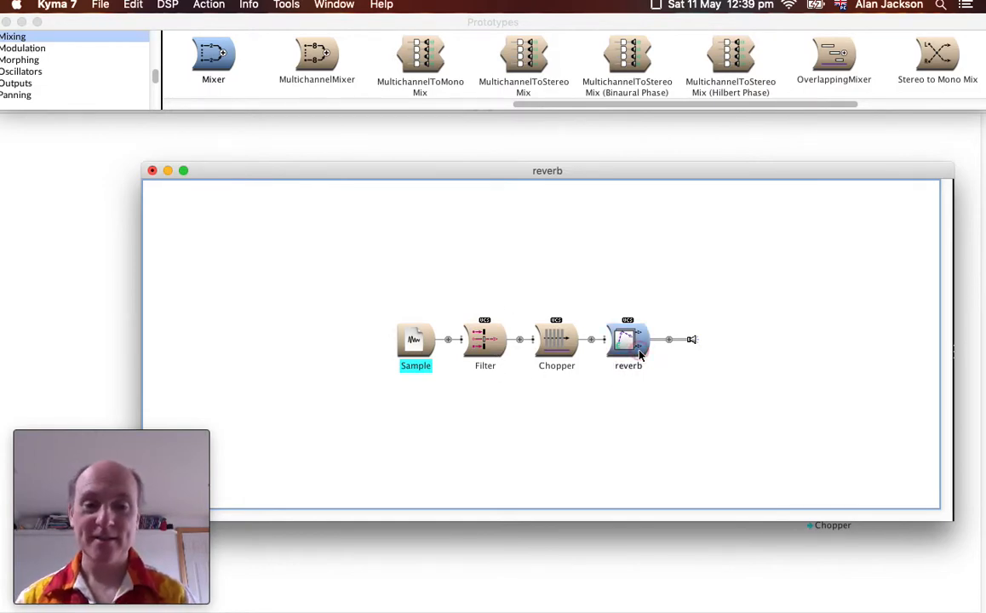
key("ctrl+space")
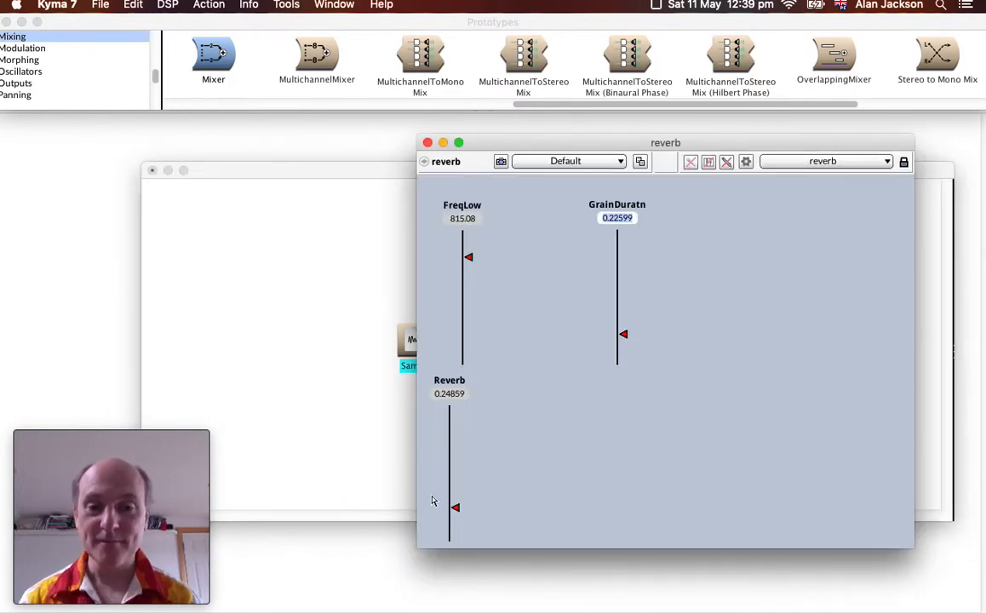
left_click_drag(455, 506, 467, 538)
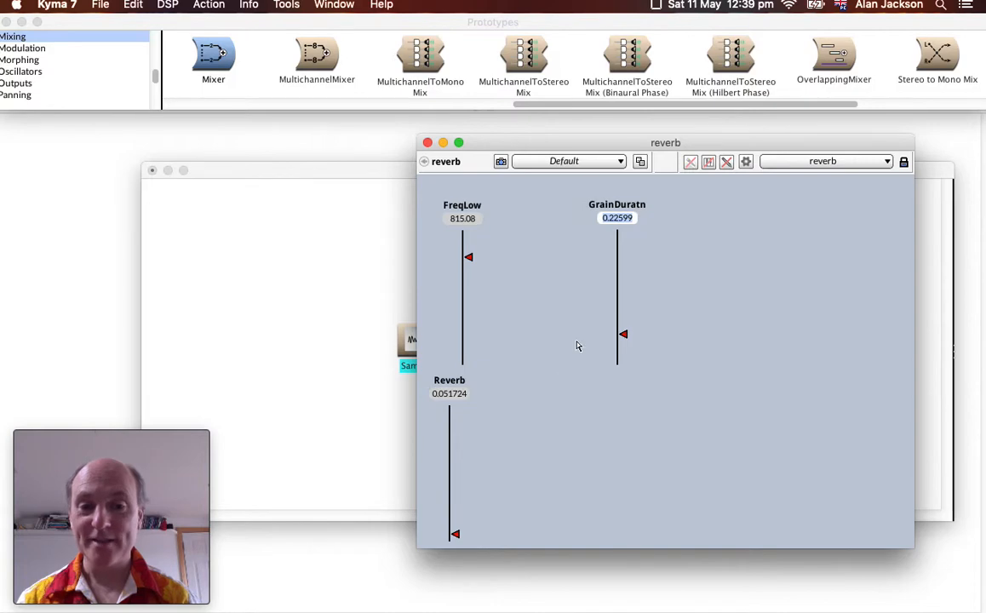
left_click(428, 143)
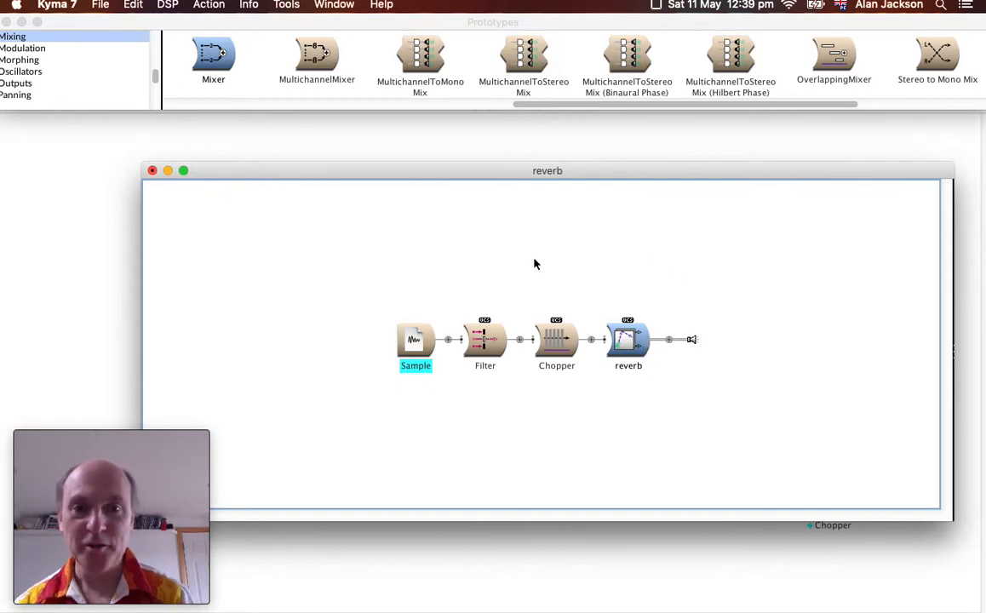
Copy reverb, paste it over the Filter as the Chopper's input, and update the signal flow
mouse_move(548, 357)
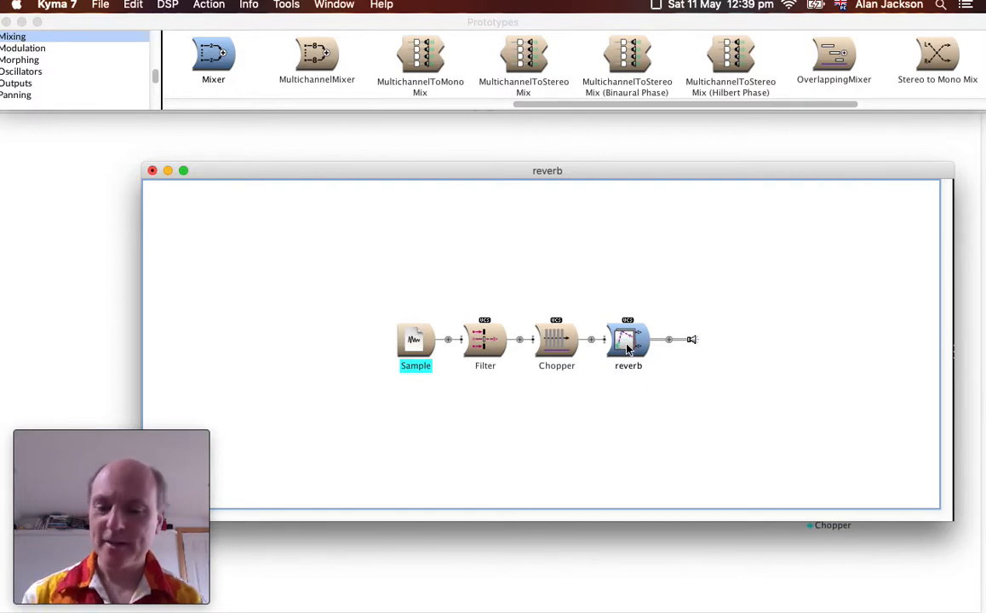
key("super+c")
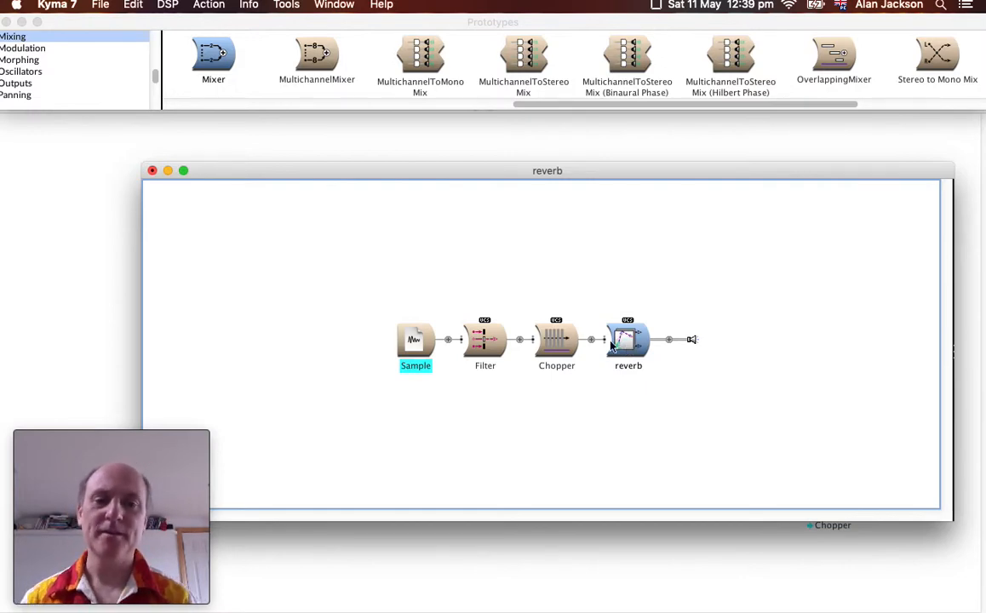
double_click(557, 338)
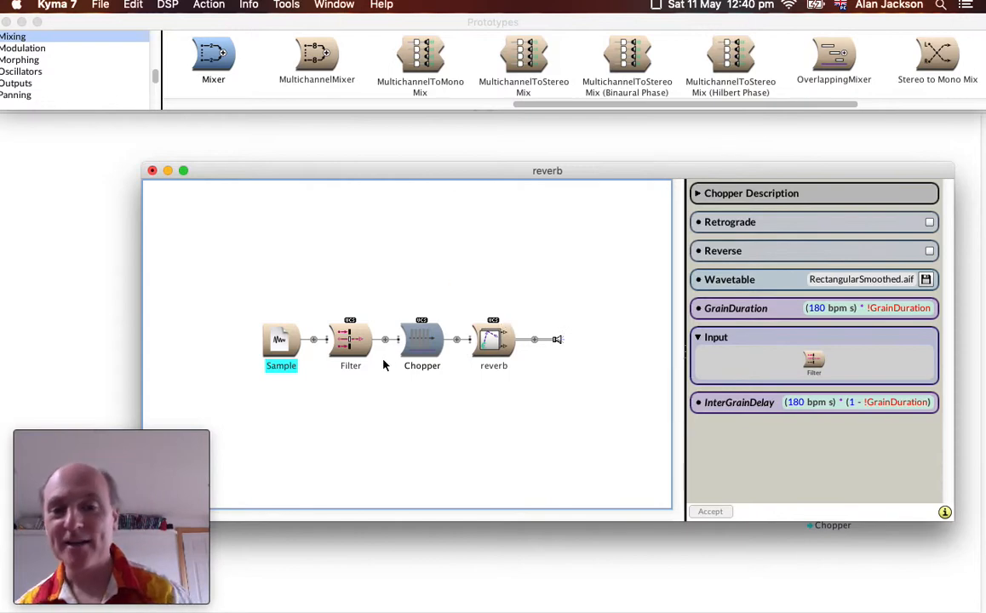
left_click(774, 369)
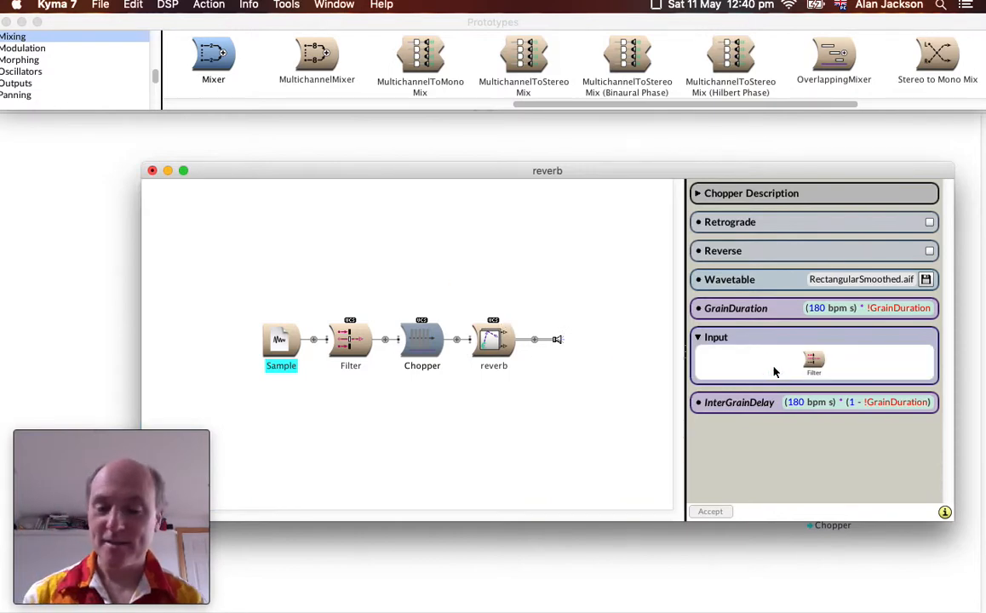
key("ctrl+v")
left_click(515, 259)
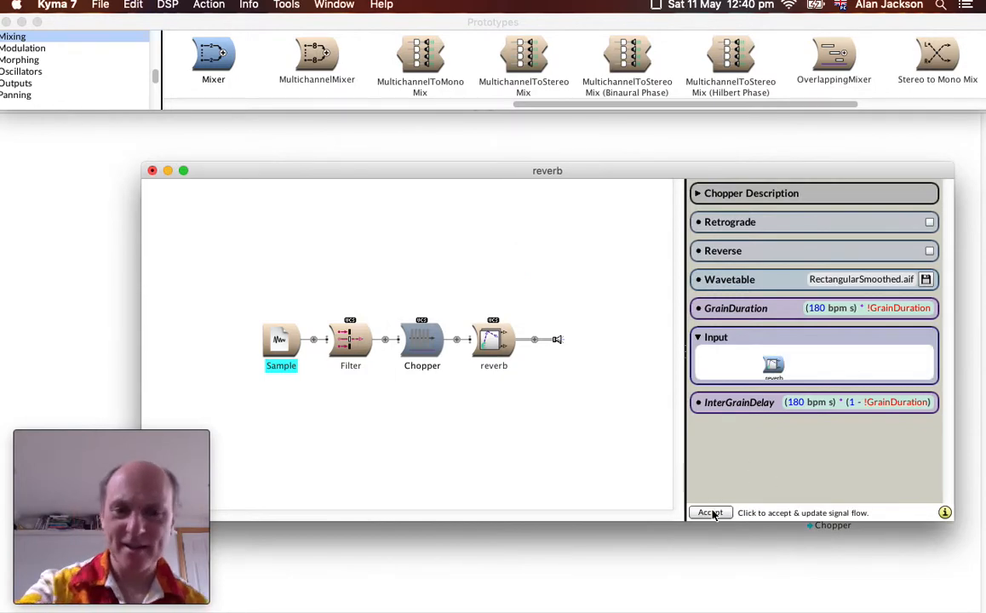
left_click(709, 513)
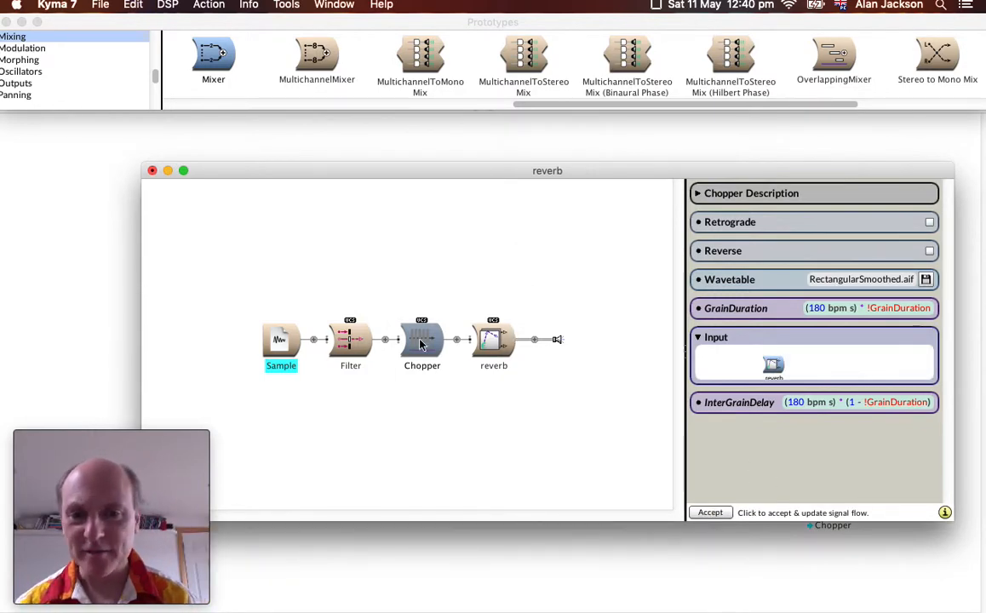
left_click(710, 513)
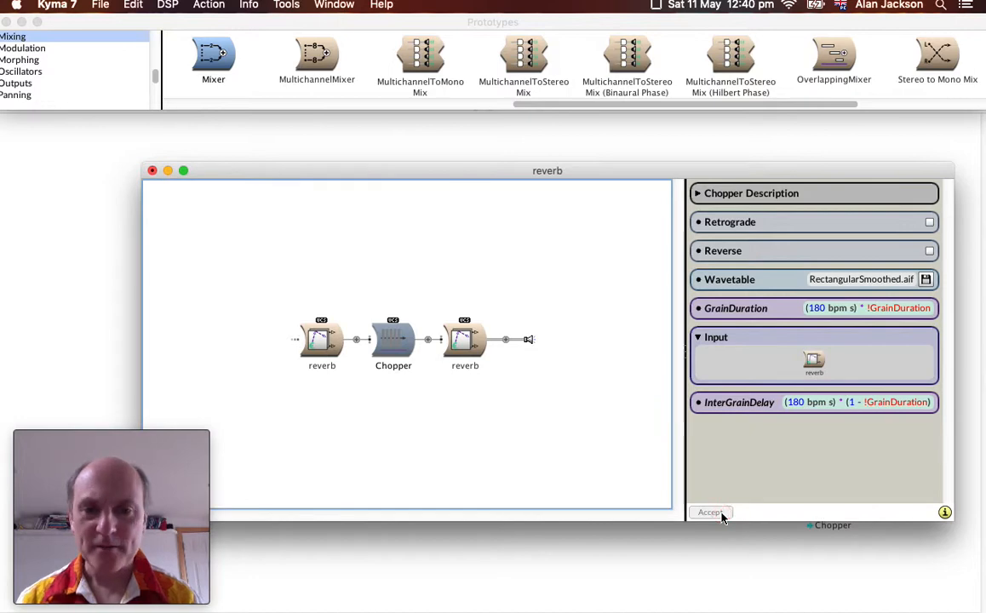
Expand the collapsed chain, then remove the final reverb and the Chopper between Filter and reverb, replacing each with its input
left_click(294, 339)
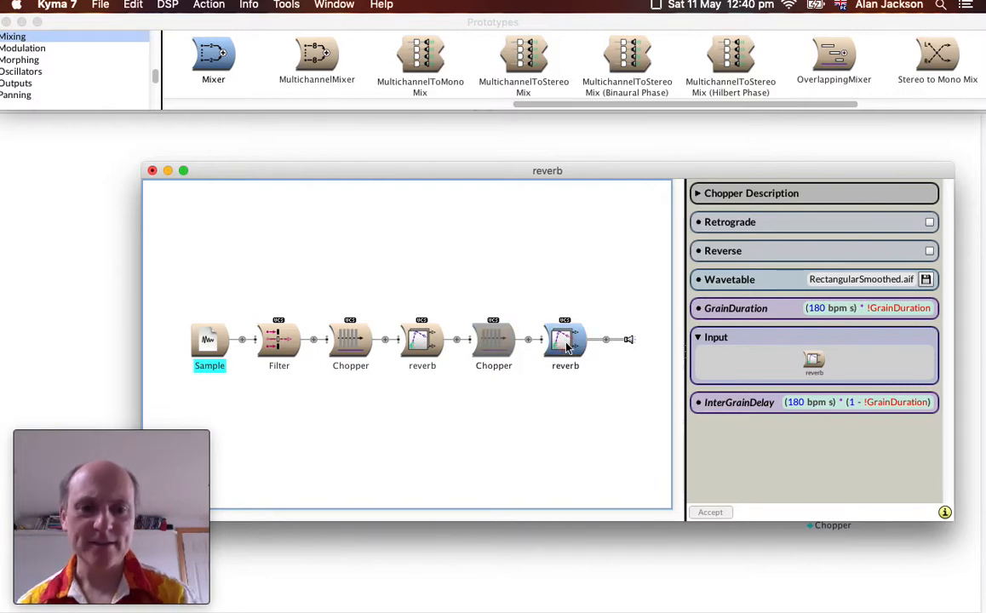
left_click_drag(566, 345, 565, 344)
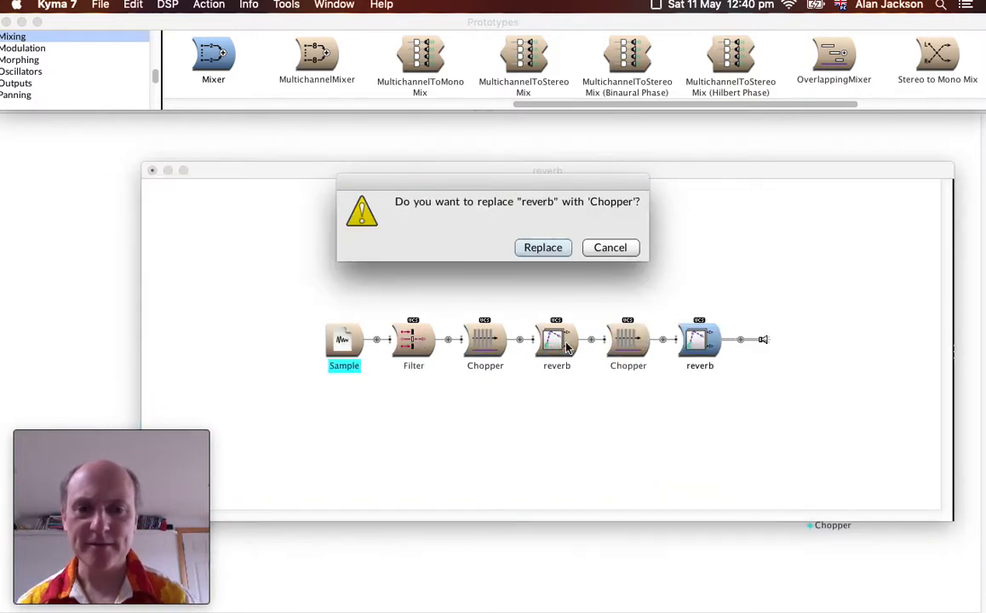
left_click(546, 247)
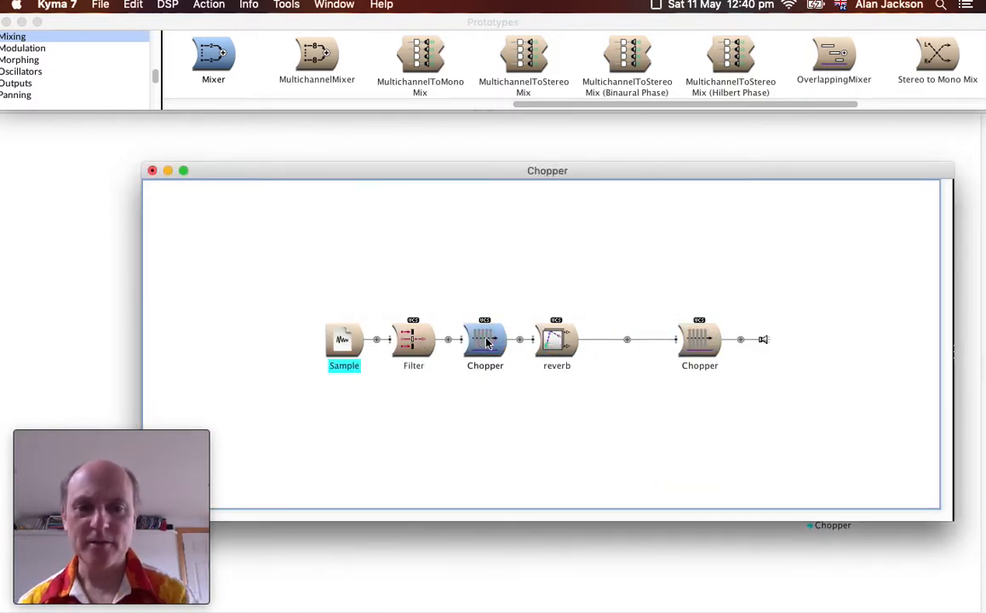
left_click_drag(488, 342, 487, 341)
left_click(543, 247)
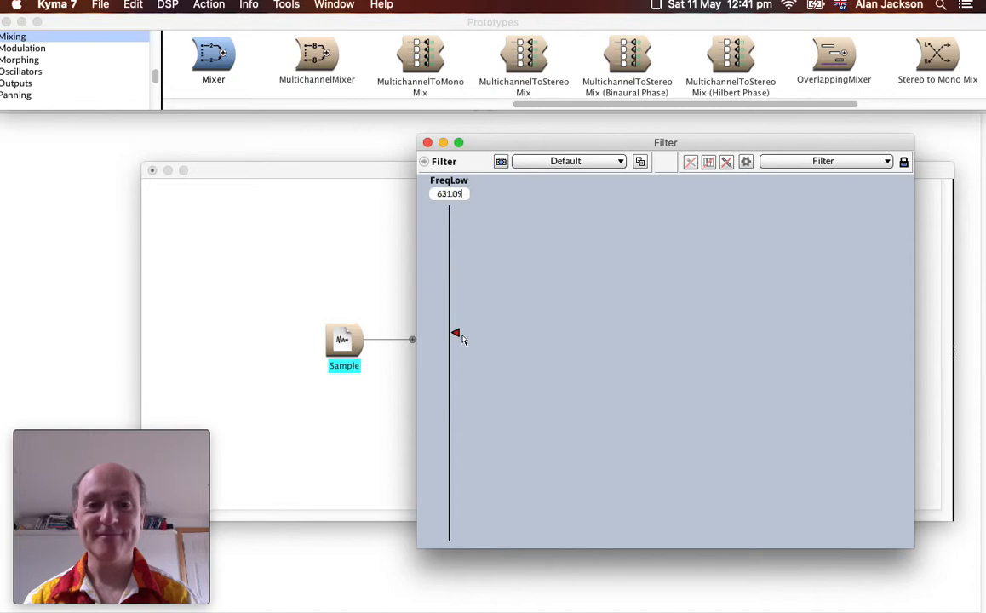
Lower the Filter's FreqLow control to about 9.28 while the sound plays
left_click_drag(462, 339, 462, 456)
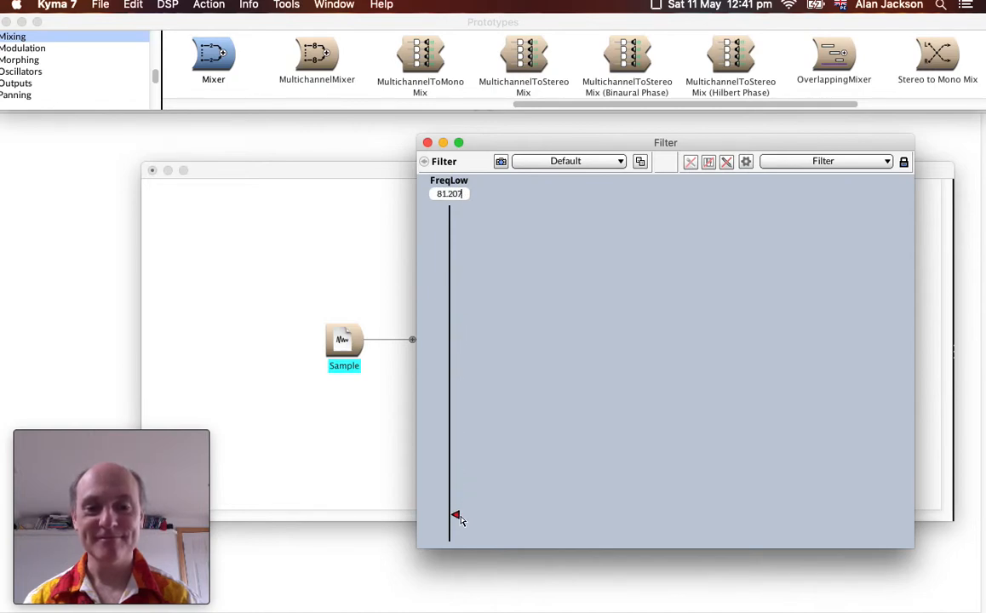
left_click_drag(457, 537, 452, 539)
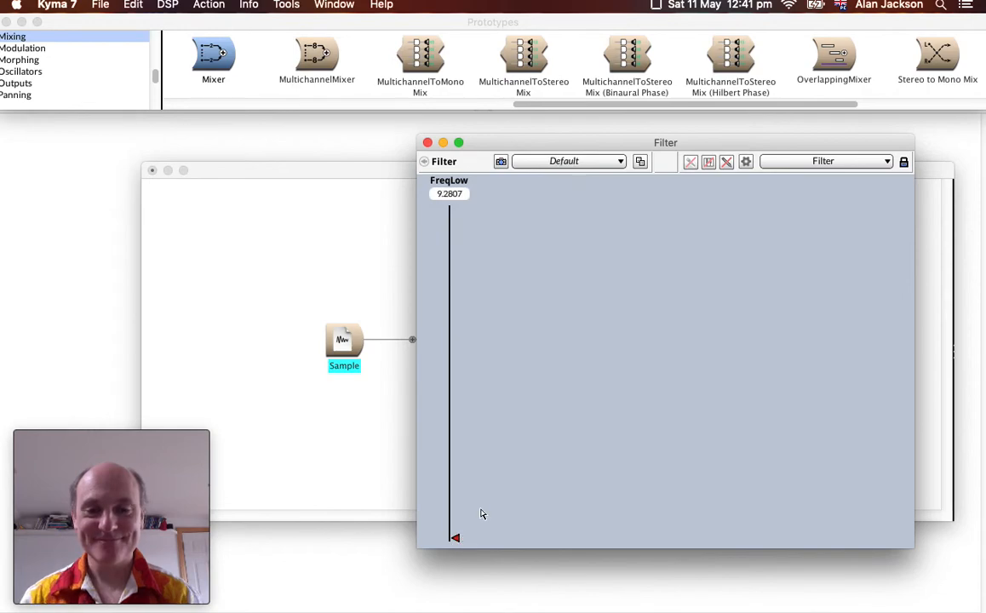